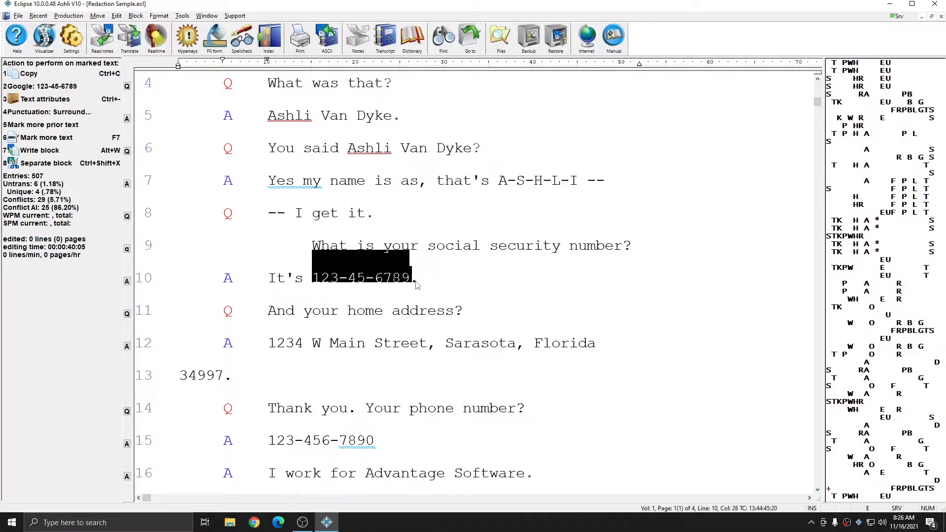
Change the text type of the marked social security number in the line 10 answer to Redacted
click(161, 16)
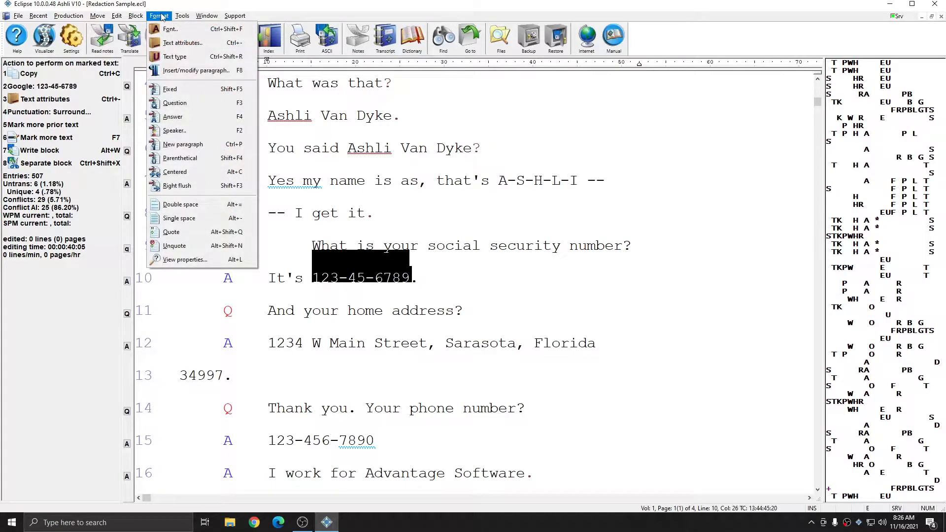
click(175, 57)
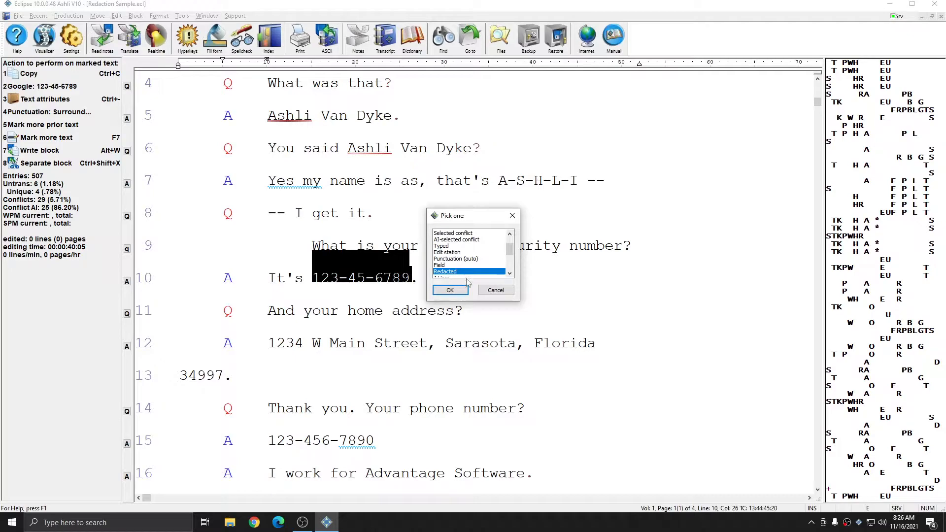
click(450, 291)
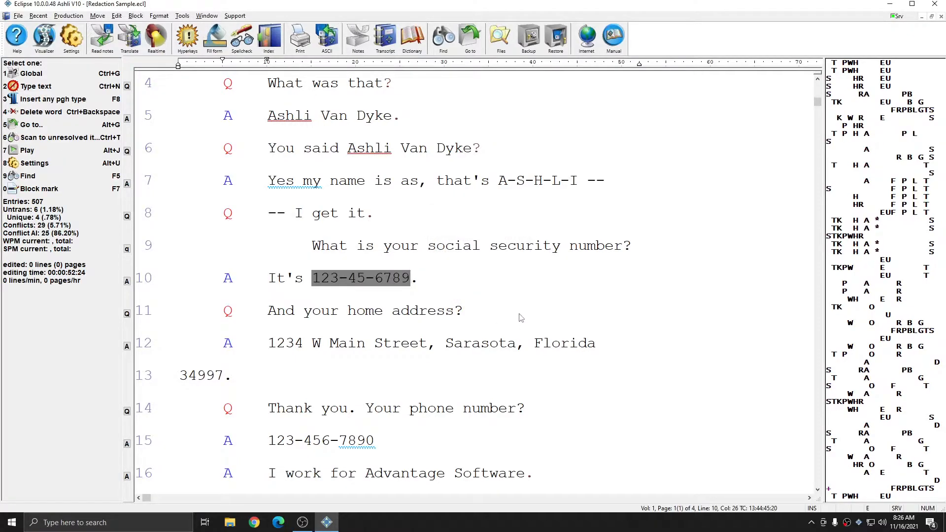
click(316, 282)
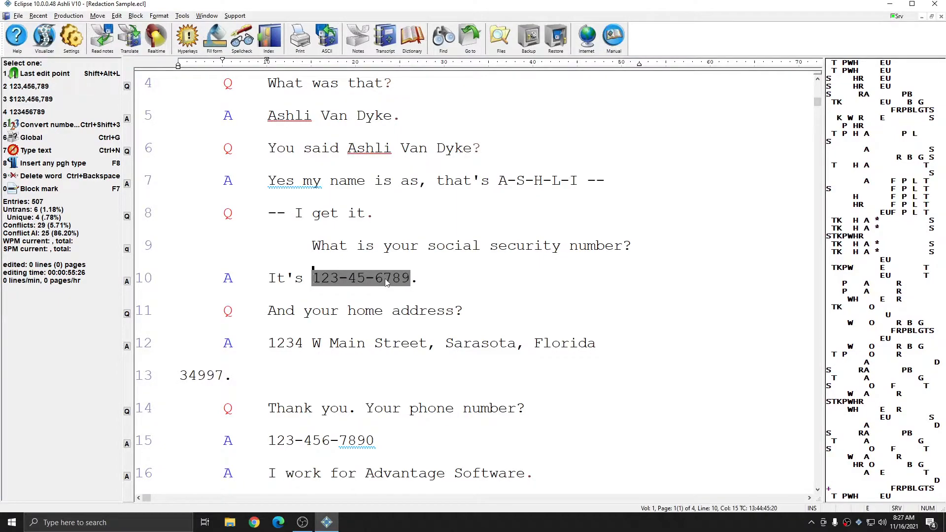
Mark the full home address answer on lines 12 and 13 and set its text type to Redacted
scroll(386, 282, down, 1)
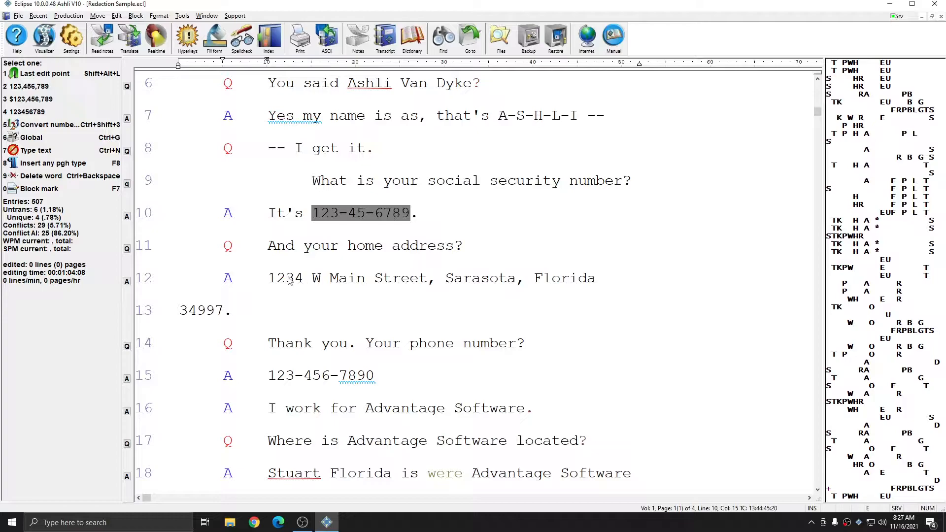
drag(270, 279, 291, 303)
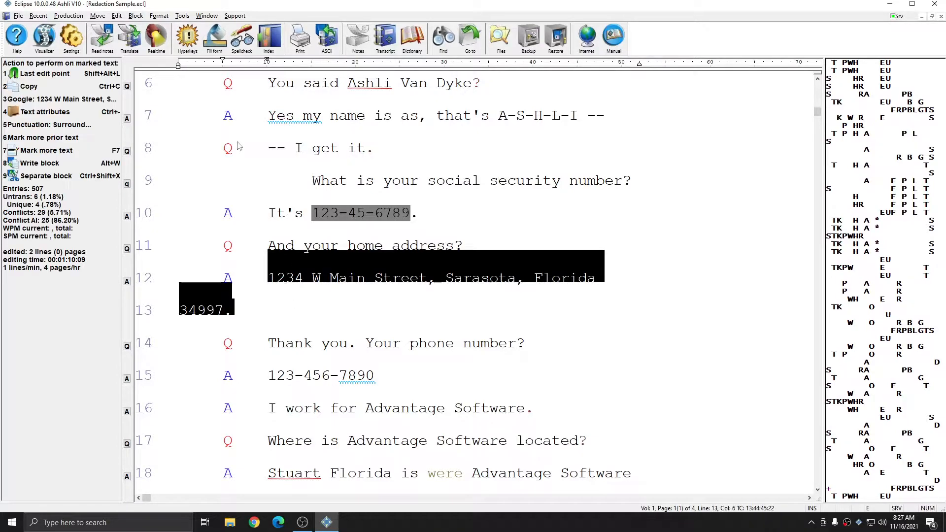
click(159, 16)
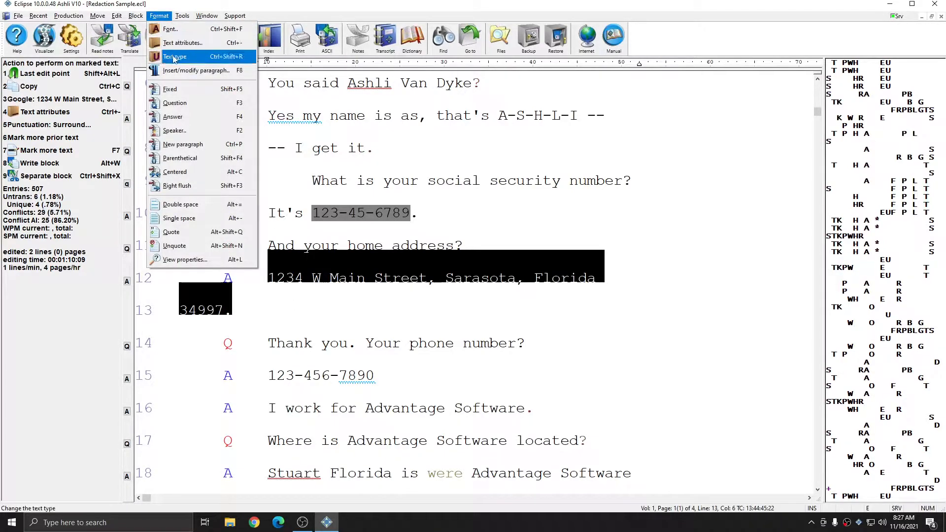
click(180, 57)
click(476, 271)
click(450, 290)
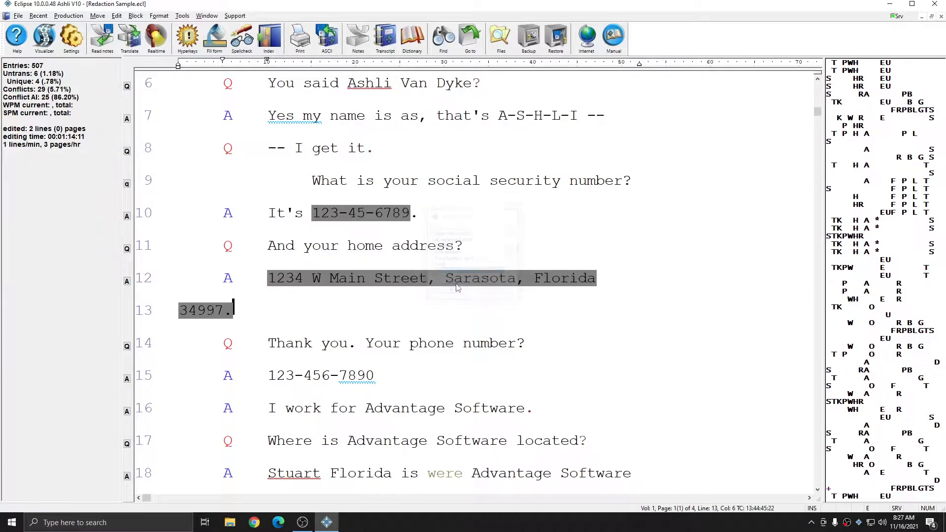
Mark only the phone number in the line 15 answer and set its text type to Redacted
drag(329, 383, 378, 381)
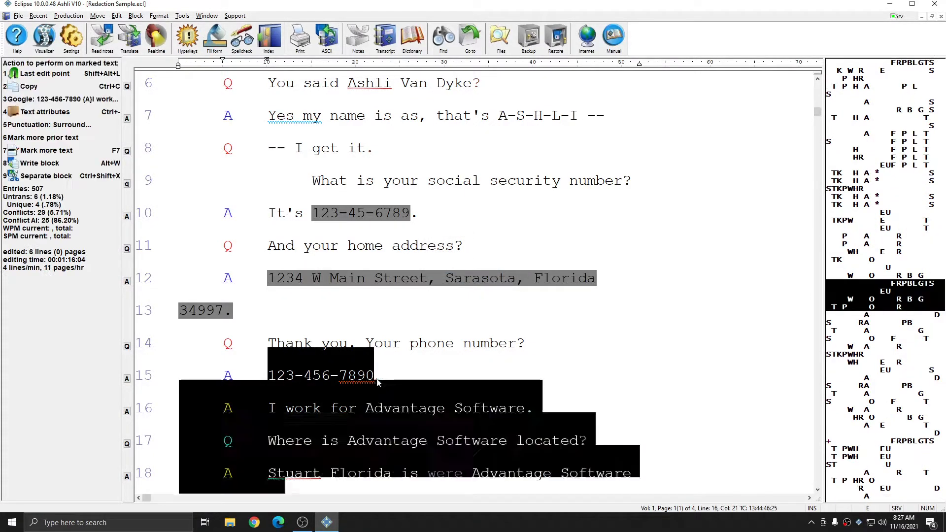
click(166, 16)
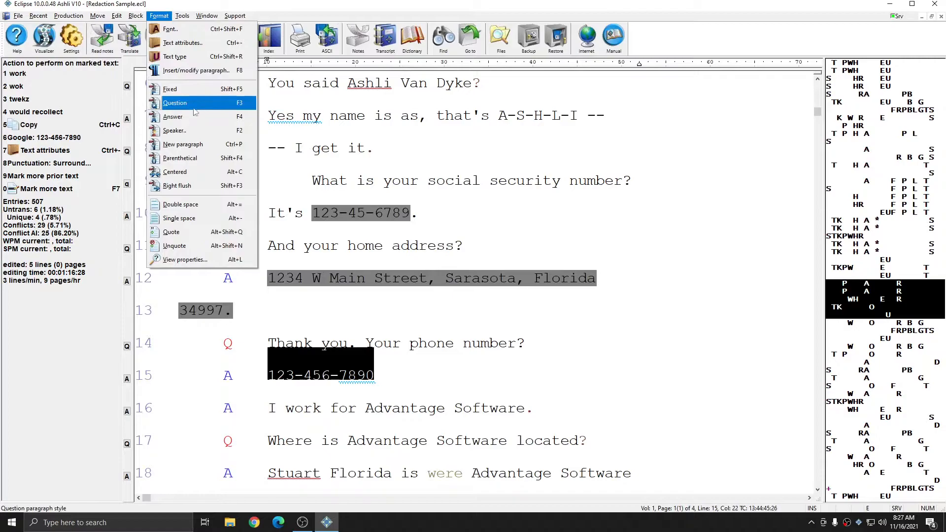
click(180, 56)
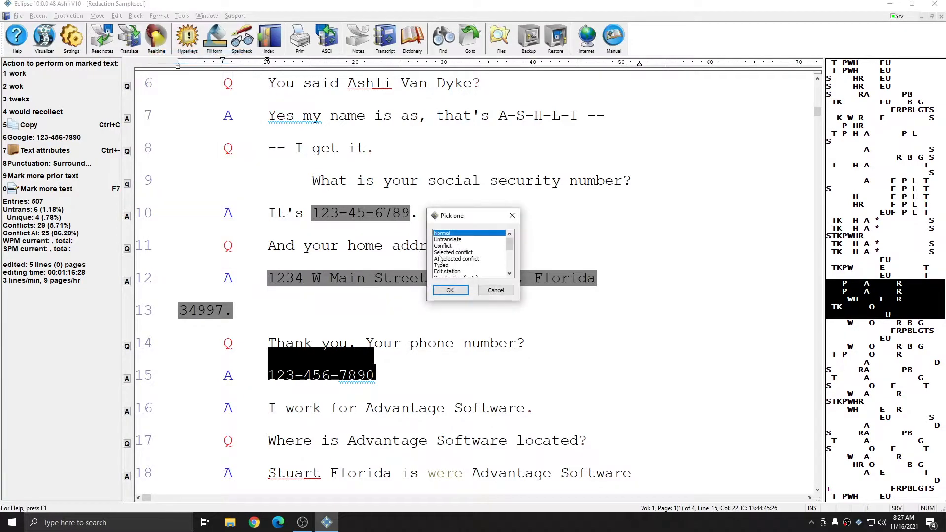
click(456, 291)
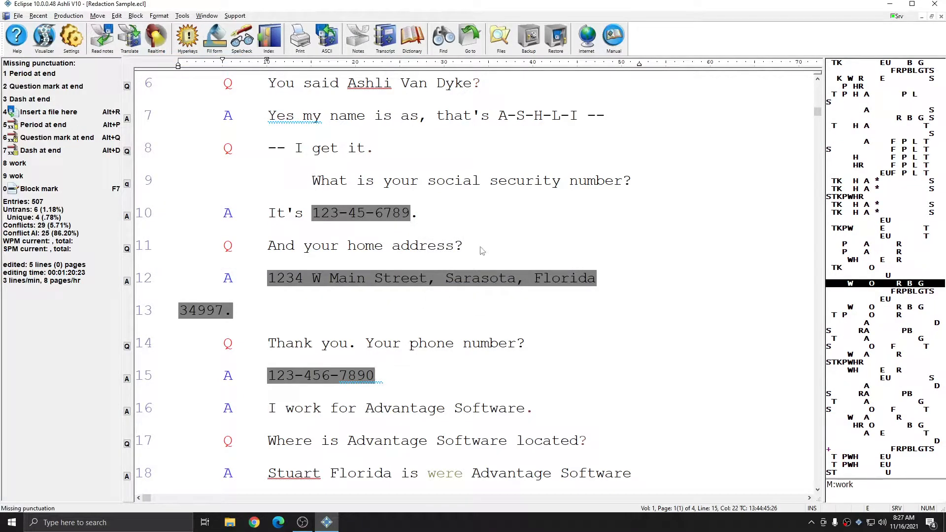
Mark the whole question-and-answer passage from line 18 to line 25, including the Q and A labels, and set it to Redacted
key(Down)
key(Down)
key(Down)
key(Down)
key(Down)
key(Down)
key(Down)
mouse_move(225, 277)
mouse_down()
mouse_move(491, 300)
mouse_move(583, 386)
mouse_up()
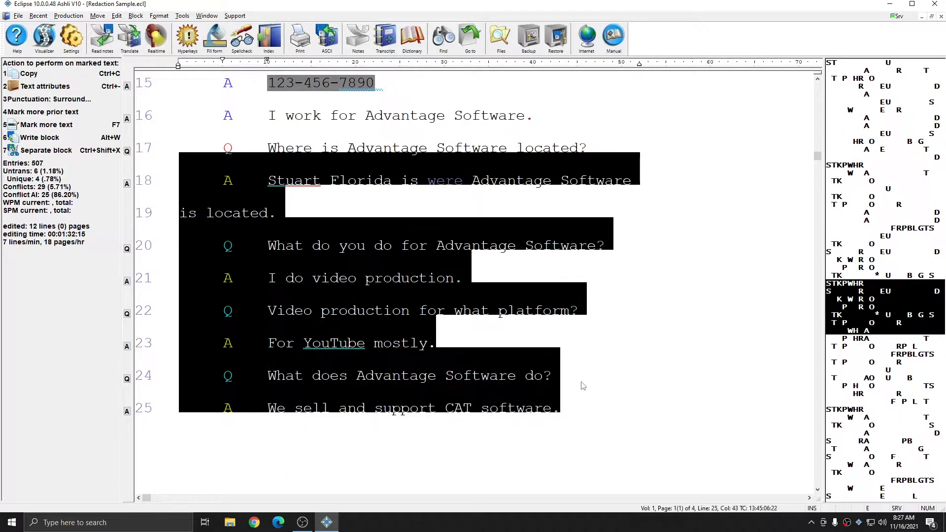
click(158, 16)
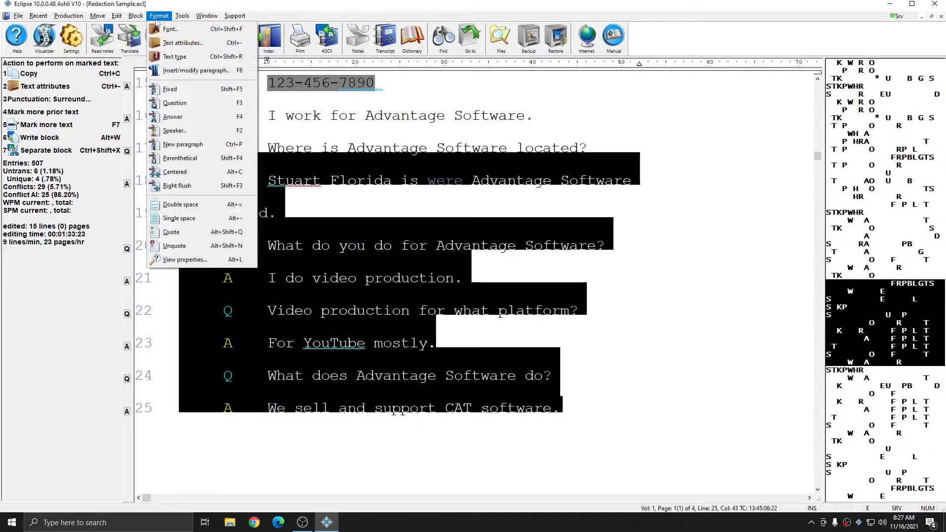
click(175, 56)
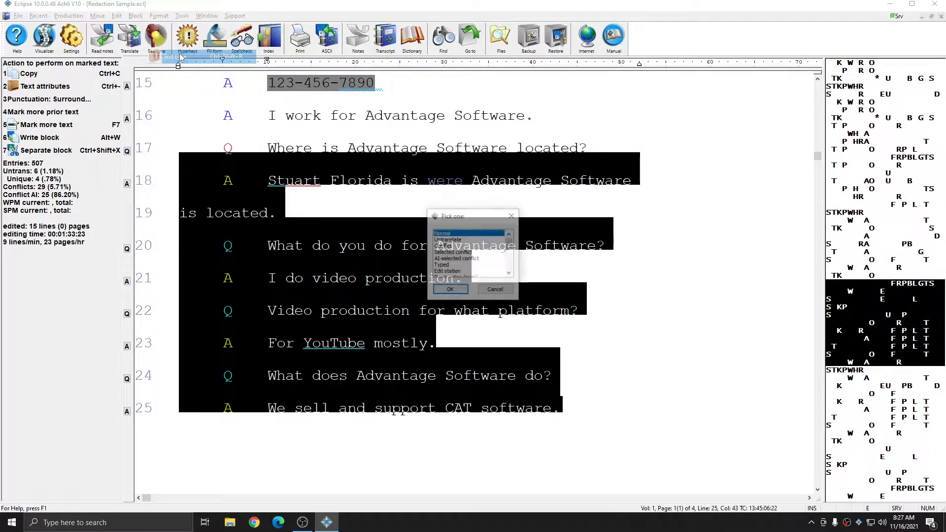
click(450, 290)
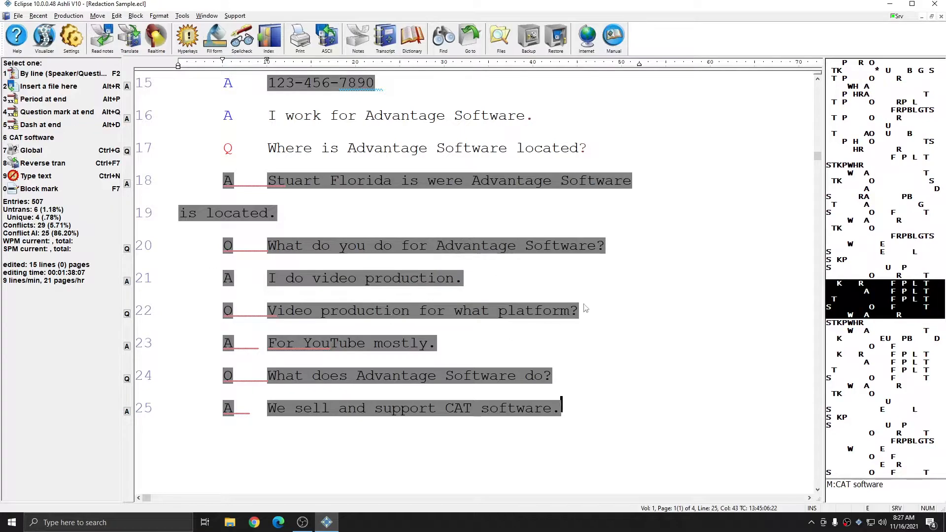
click(604, 312)
scroll(632, 325, up, 1)
scroll(632, 325, up, 2)
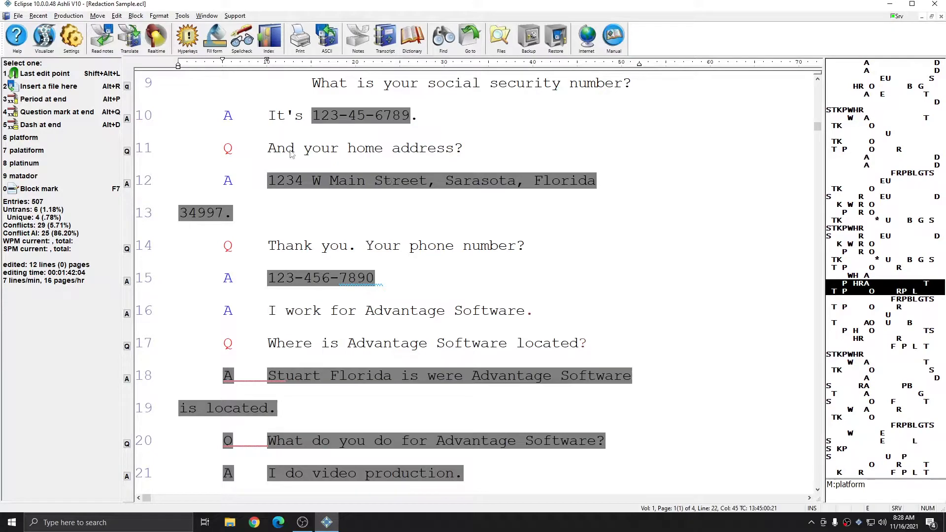
Examine the redacted text options in the advanced document settings for the current document and for the master format
click(69, 37)
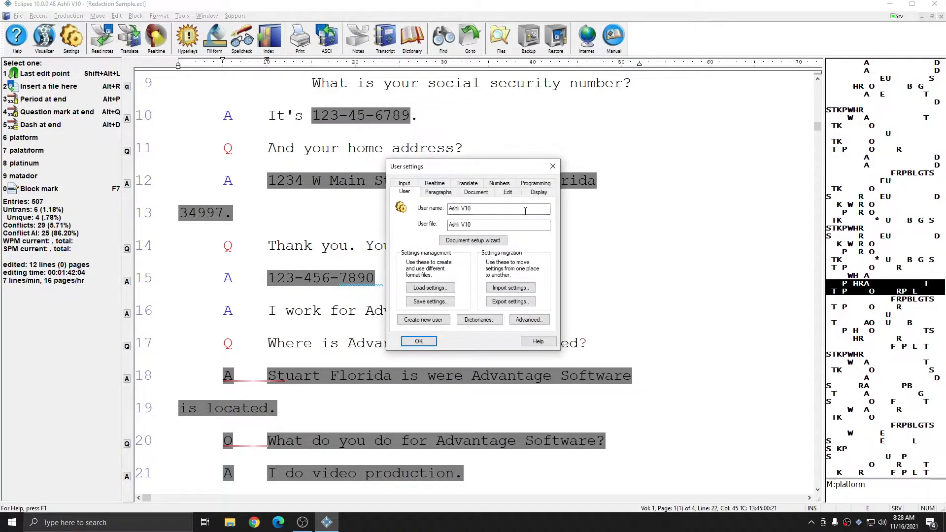
click(477, 193)
click(417, 292)
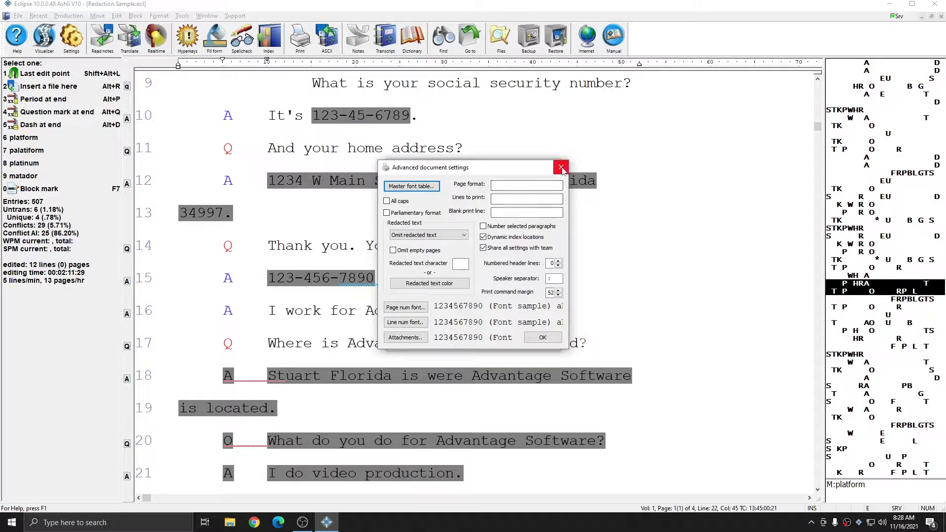
click(561, 167)
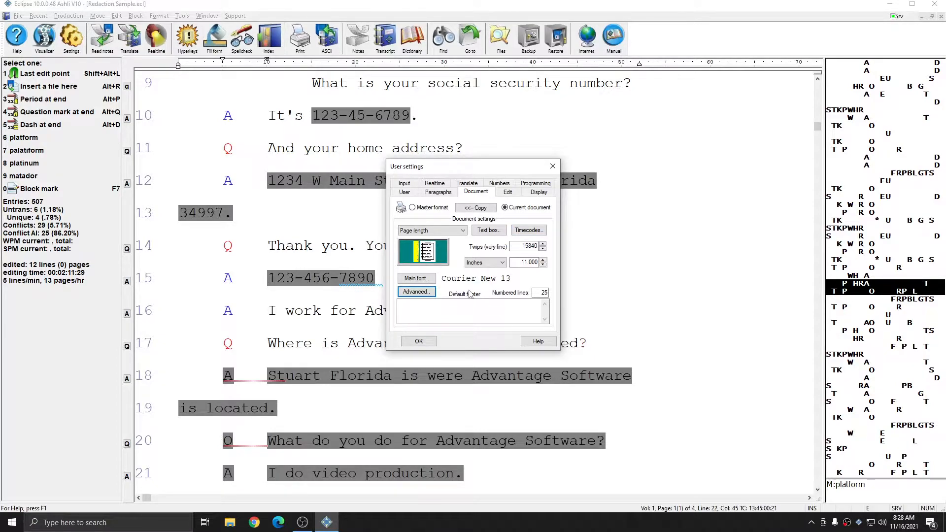
click(412, 207)
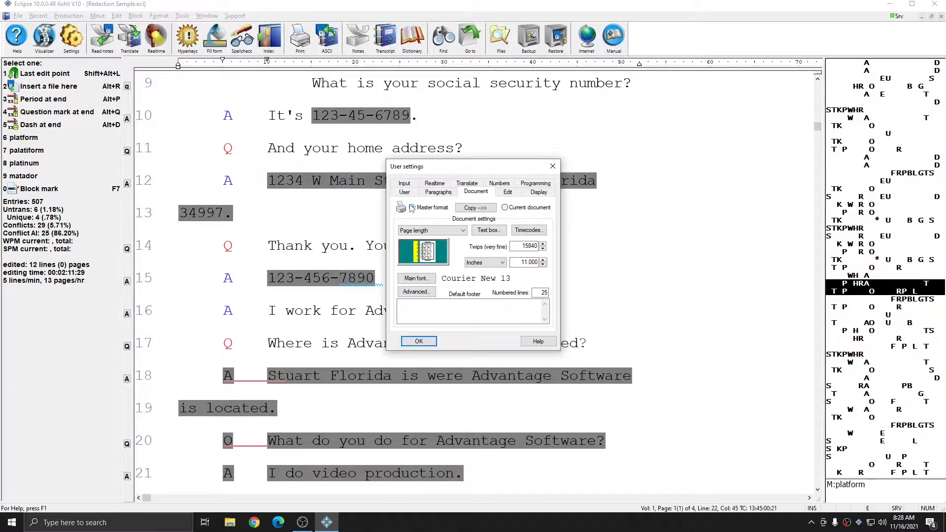
click(411, 292)
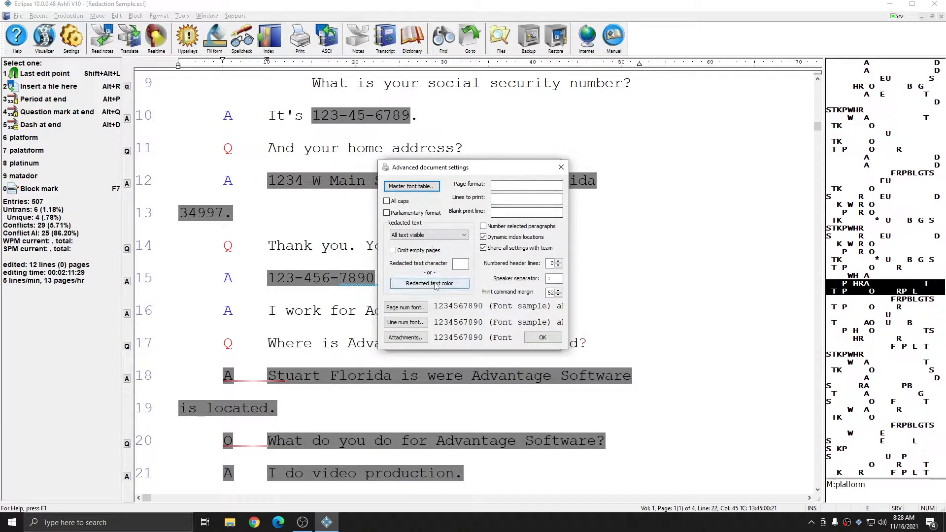
click(561, 167)
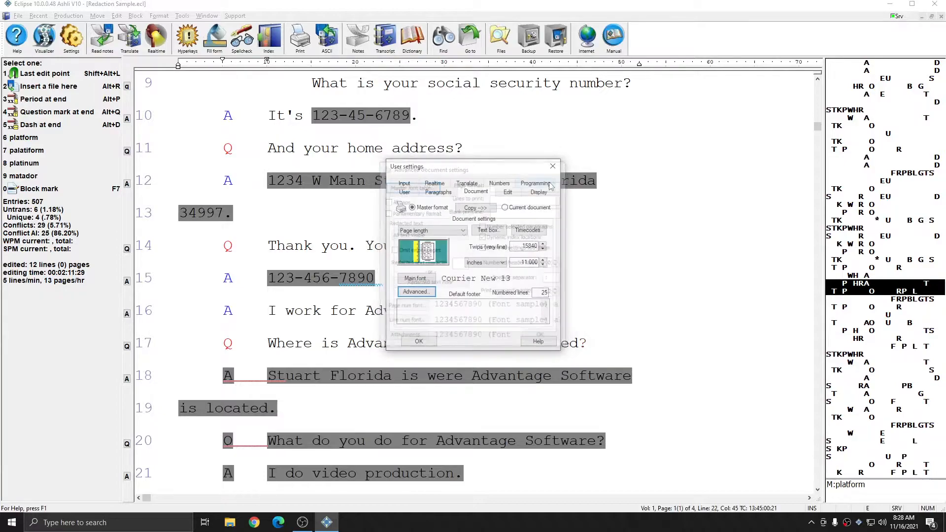
In the current document's advanced settings, choose Omit redacted text as the redacted text option
click(506, 207)
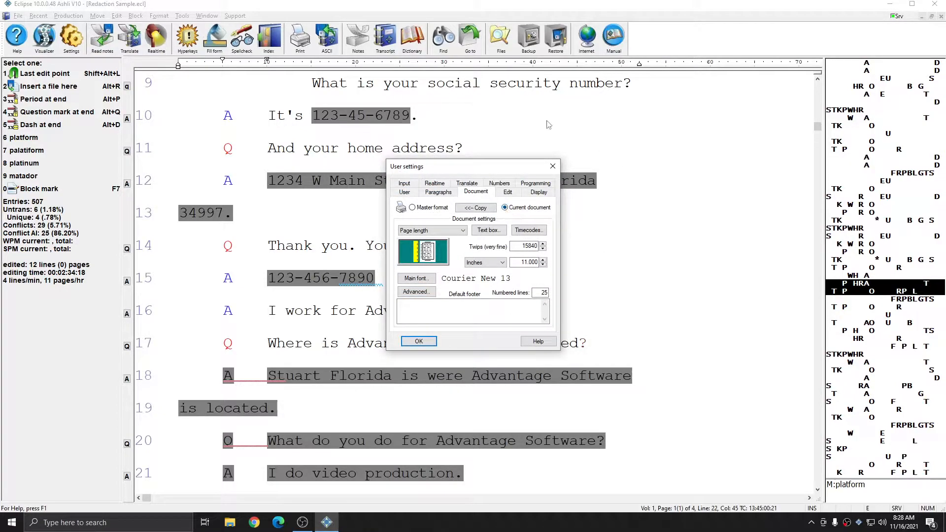
click(414, 294)
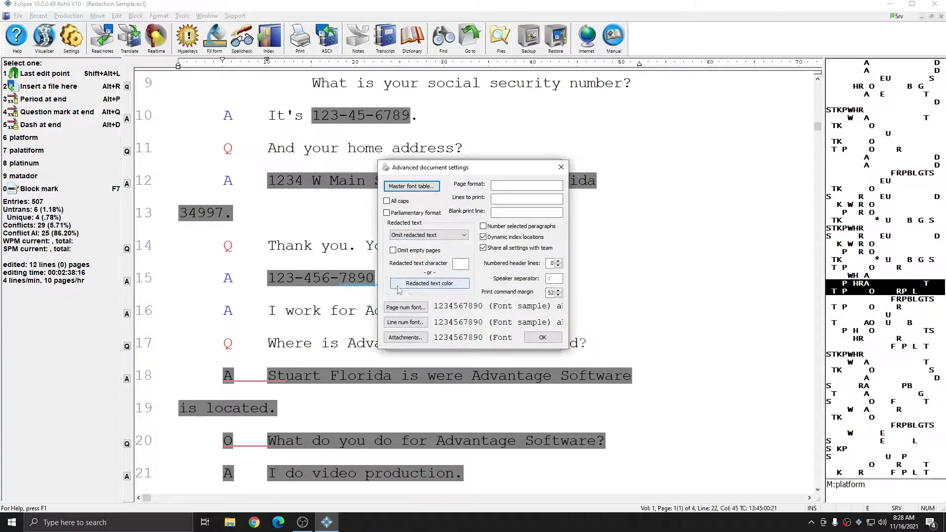
click(466, 235)
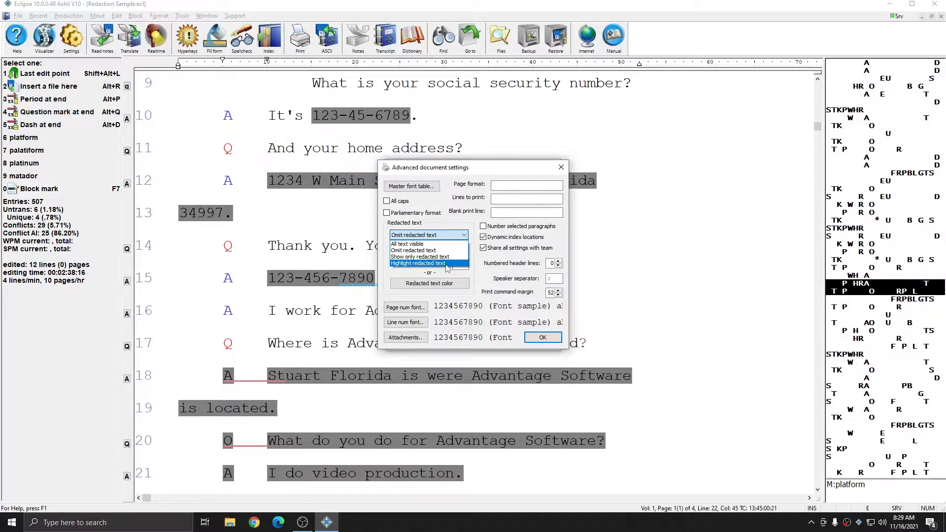
click(419, 250)
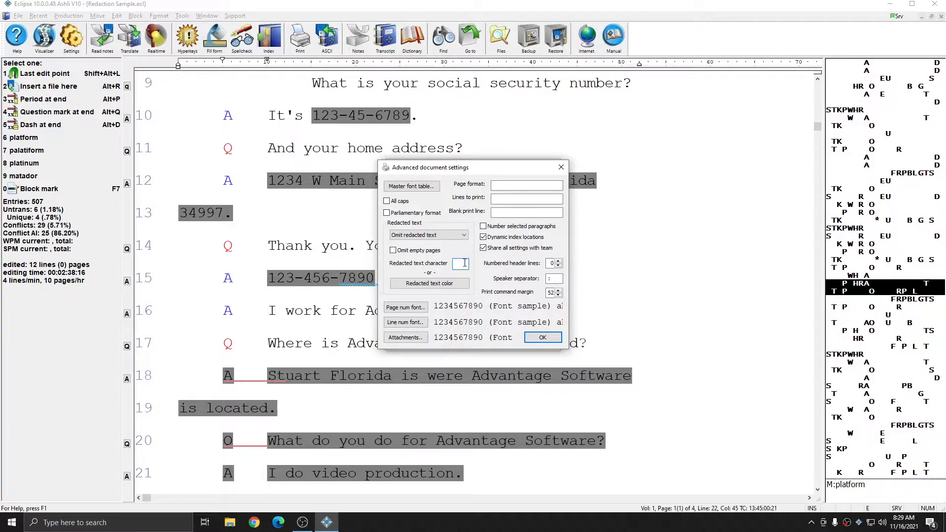
Set the redacted text color to black, leave the redacted text character blank, and accept the document and user settings
click(425, 285)
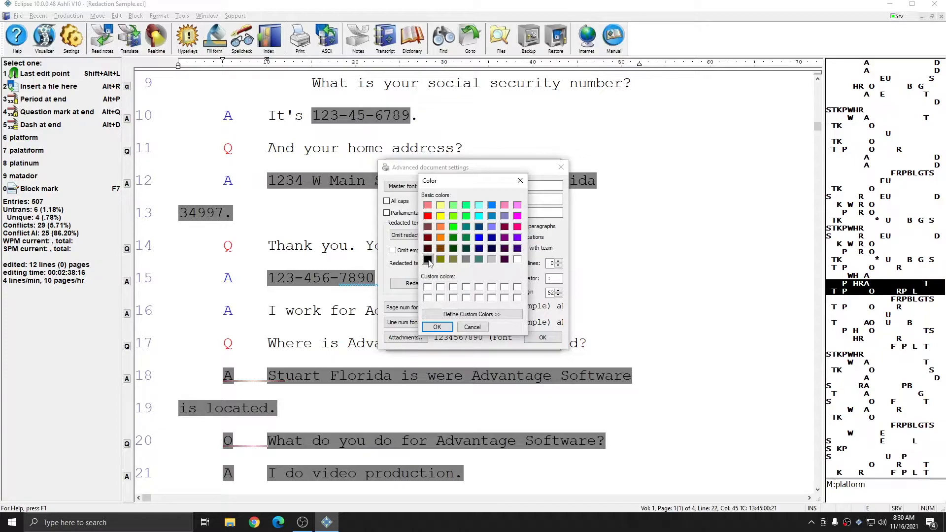
click(438, 327)
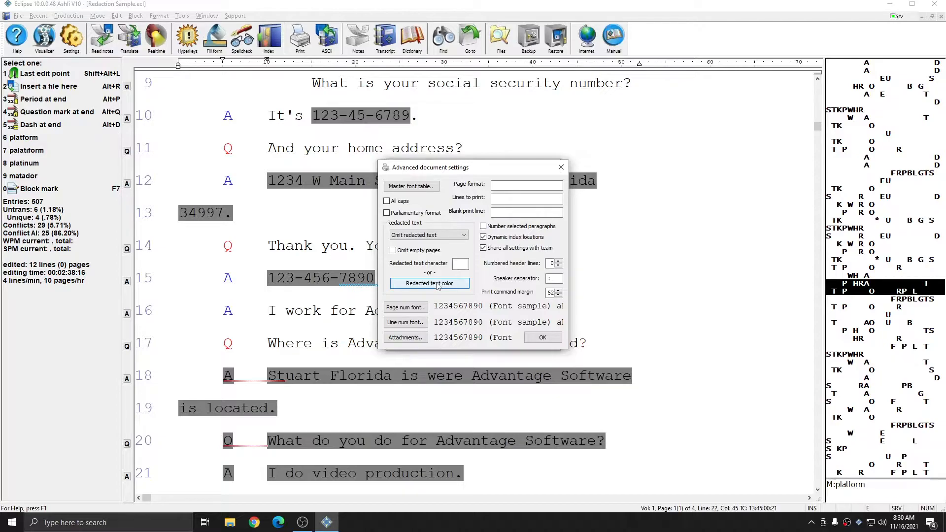
click(459, 264)
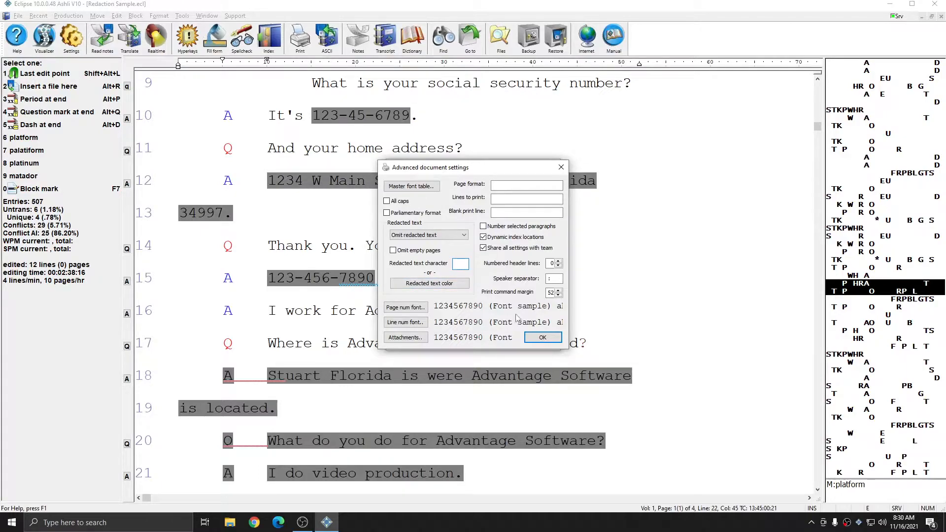
click(543, 337)
click(419, 346)
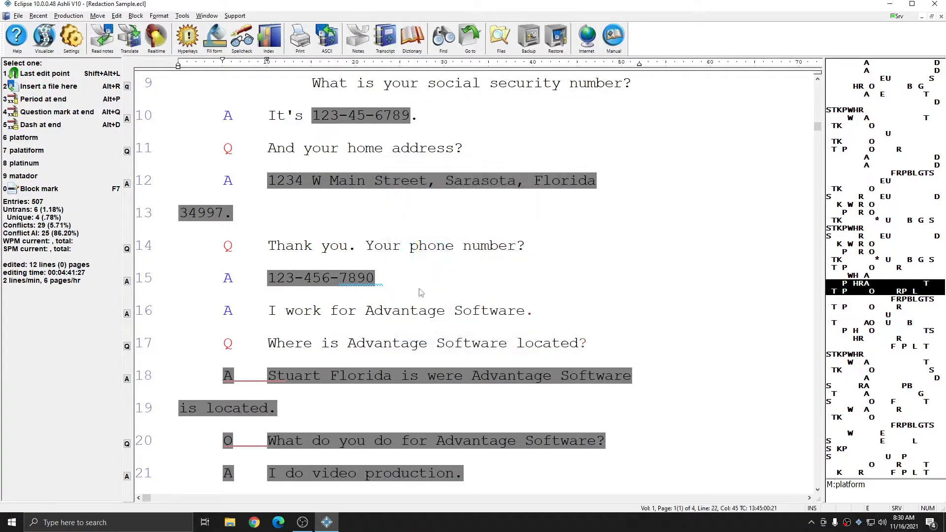
Create a PDF of the transcript with the existing options and check the redacted passages on its first page
click(68, 16)
mouse_move(99, 237)
click(197, 237)
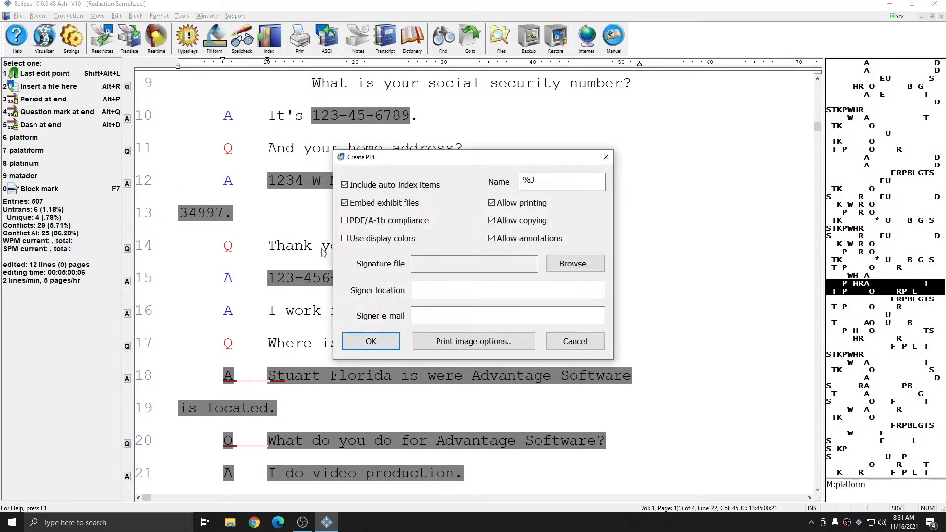
click(371, 341)
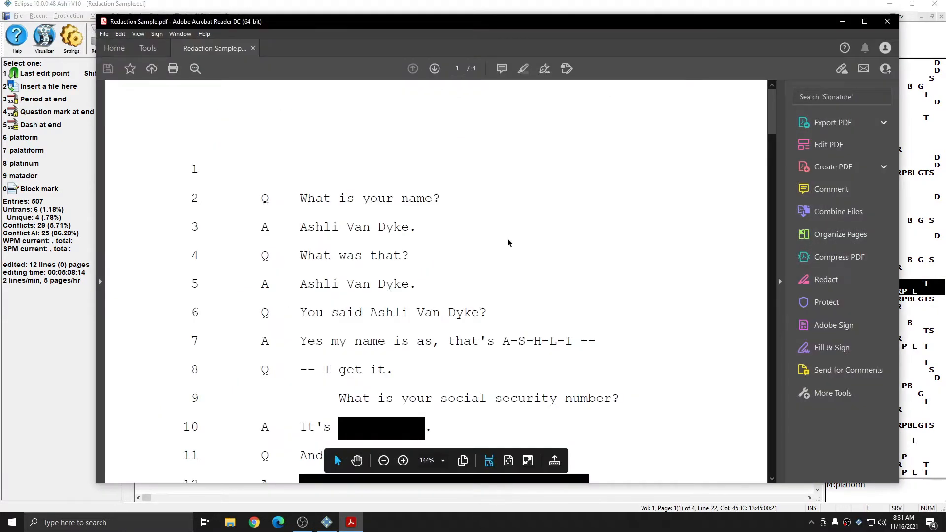
scroll(508, 238, down, 5)
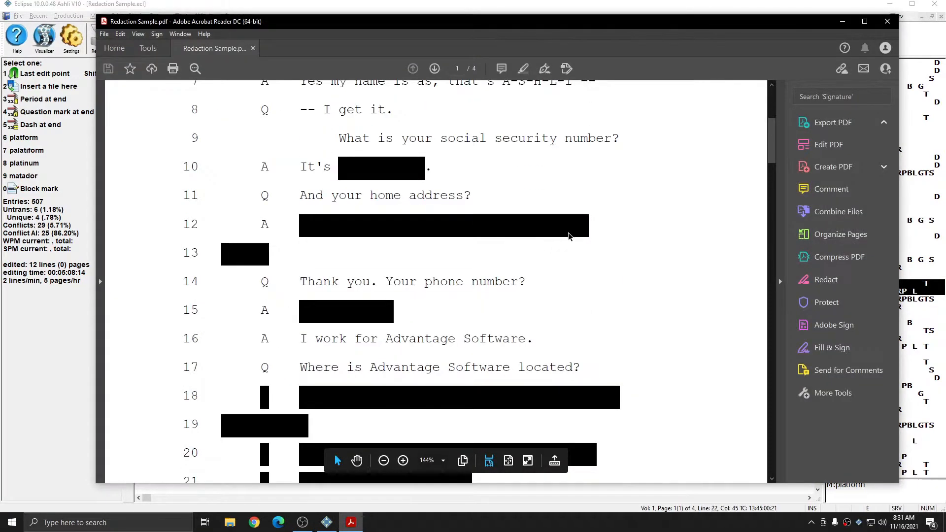
scroll(569, 235, down, 3)
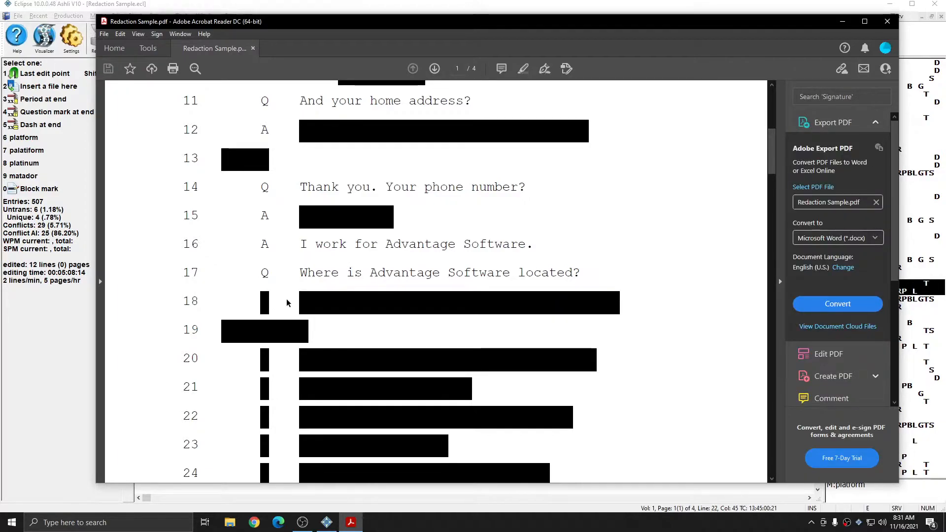
Review the redacted passages on the PDF's first page through line 25 and close the PDF
scroll(422, 311, down, 3)
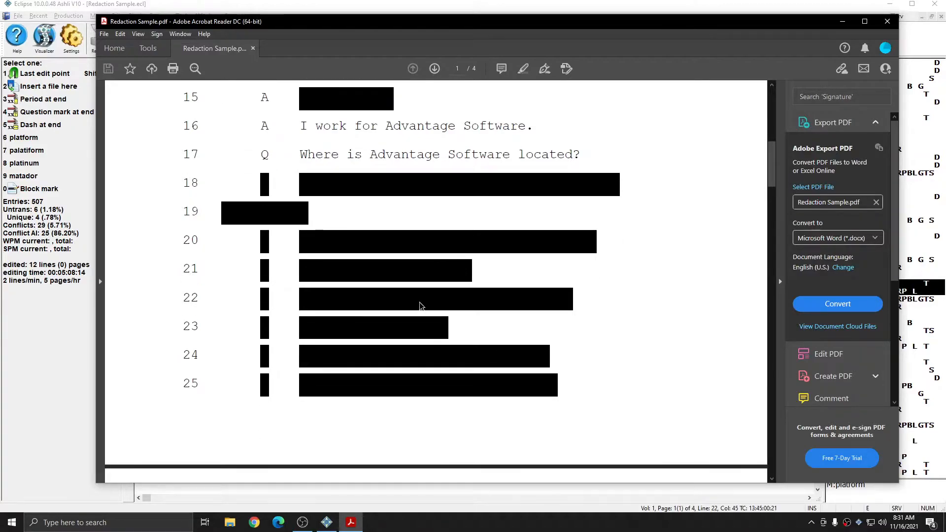
scroll(474, 345, up, 1)
scroll(469, 340, up, 2)
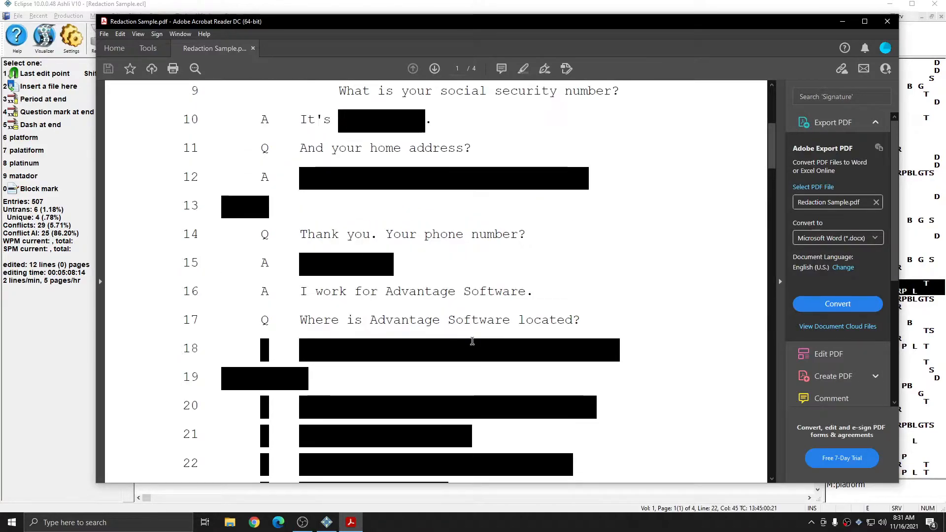
scroll(465, 339, up, 1)
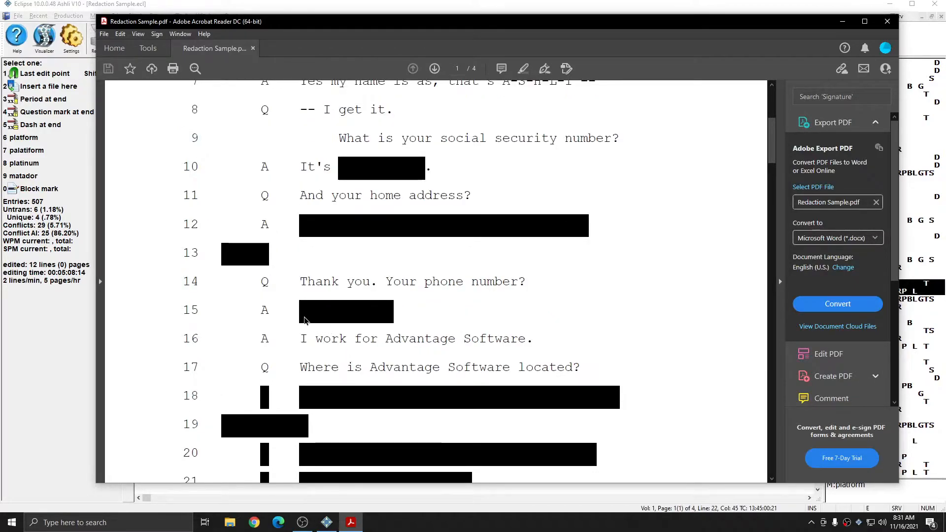
click(887, 21)
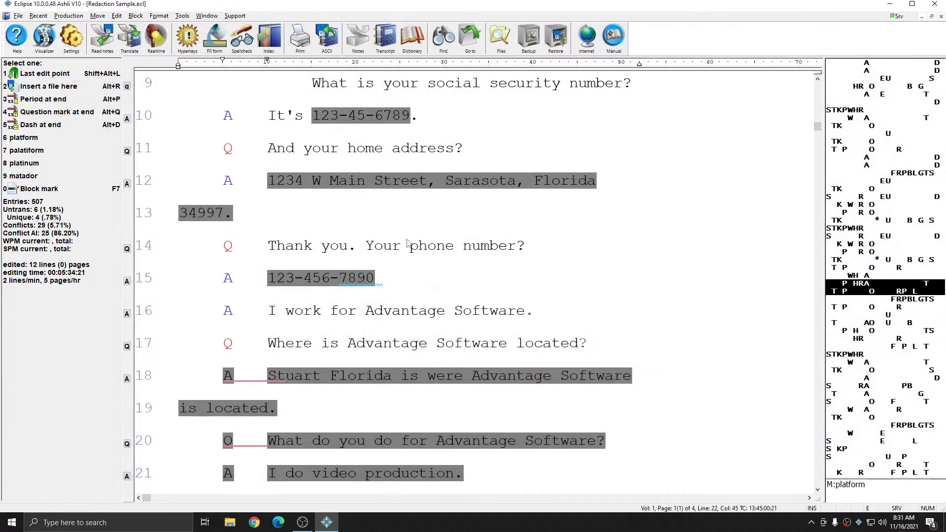
In the current document's advanced settings, set the redacted text character to X and accept the document and user settings
click(71, 37)
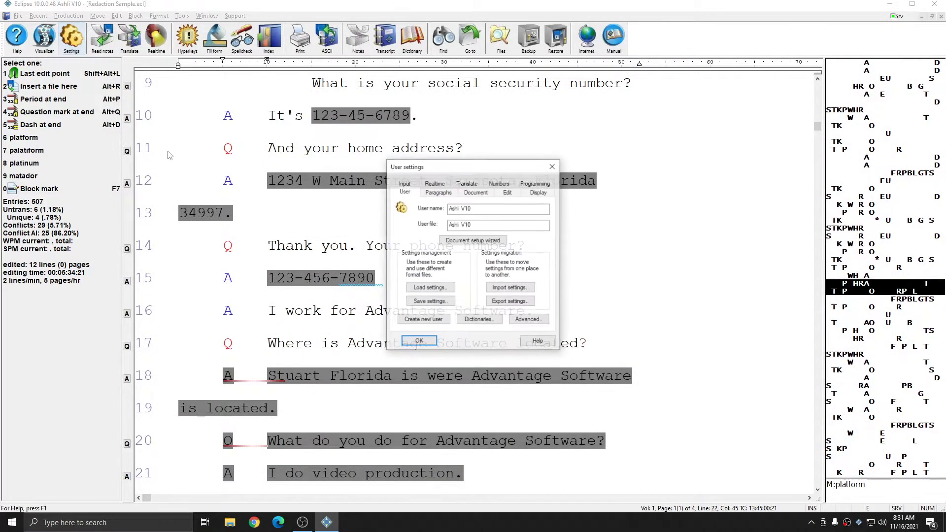
click(476, 193)
click(417, 292)
click(464, 264)
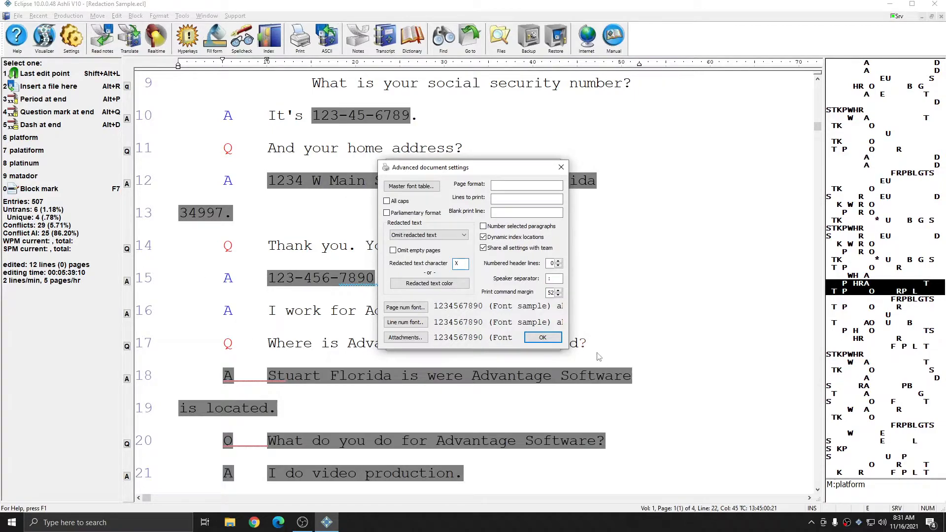
click(543, 338)
click(419, 345)
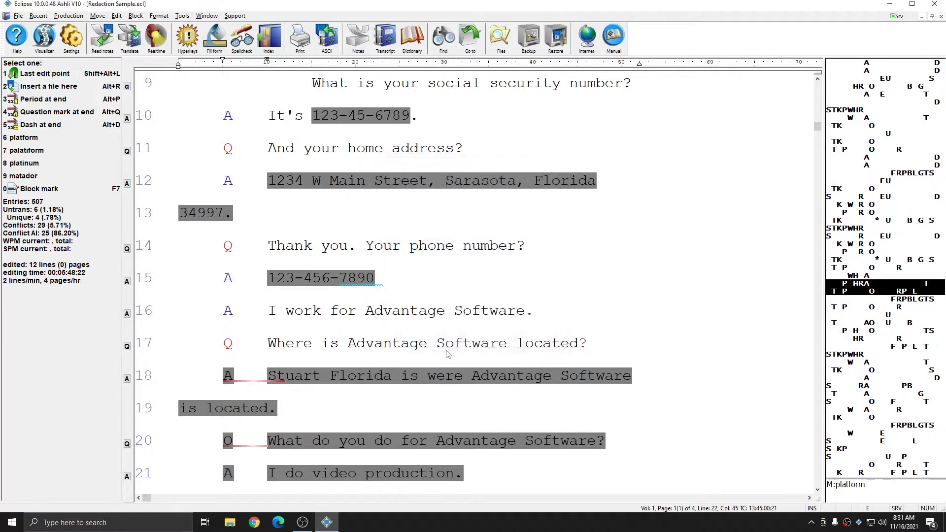
Output the transcript to PDF with the existing options, check the X-replaced passages on its first page, and close the PDF
click(68, 16)
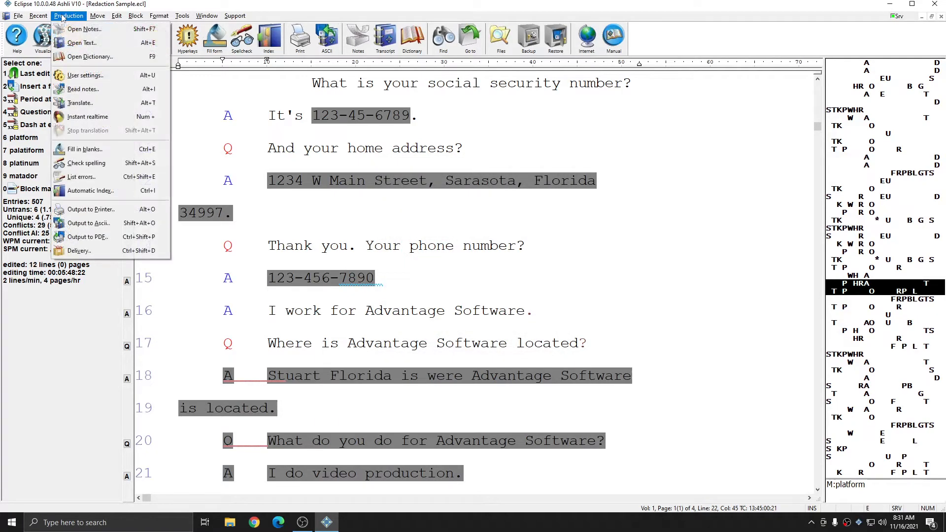
click(90, 237)
click(372, 339)
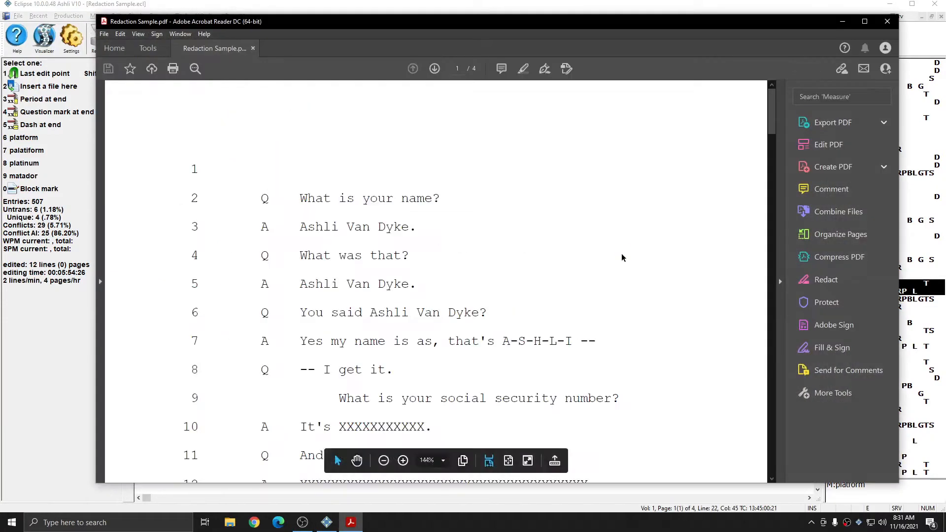
scroll(549, 236, down, 5)
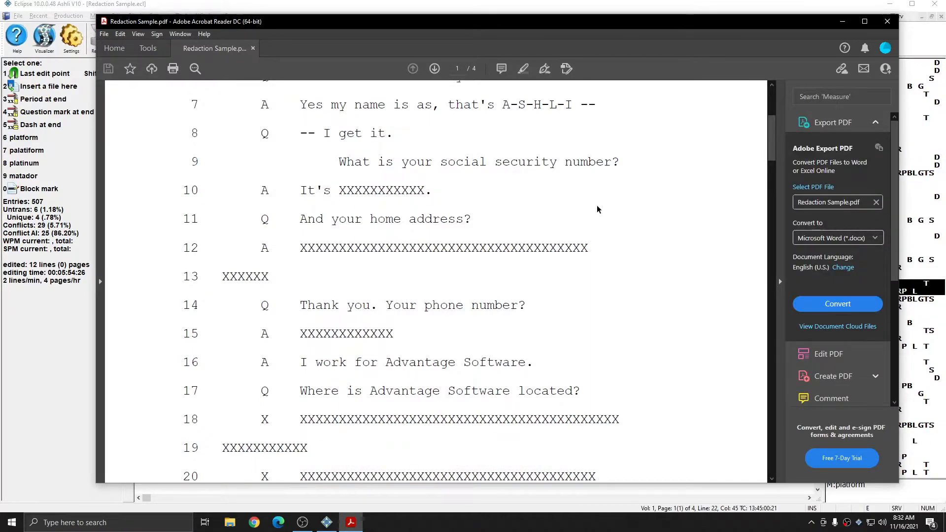
scroll(596, 207, down, 2)
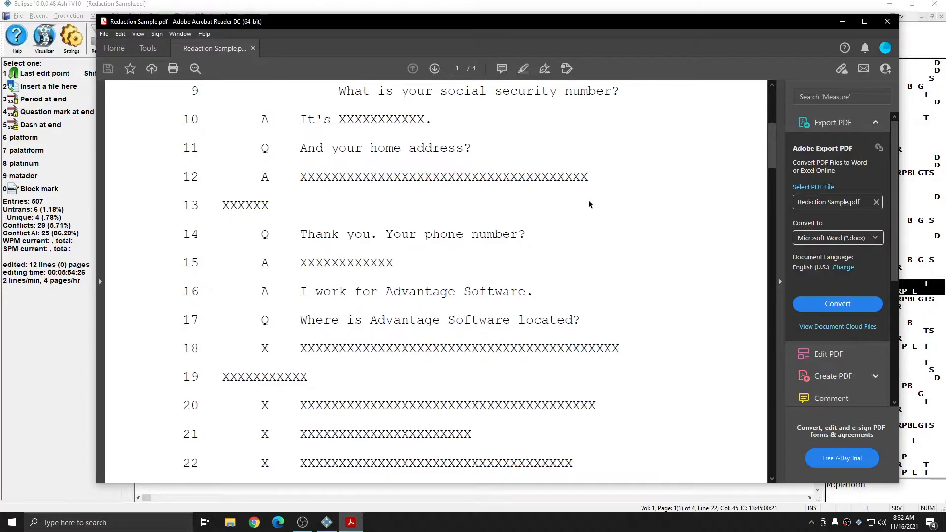
scroll(588, 200, down, 3)
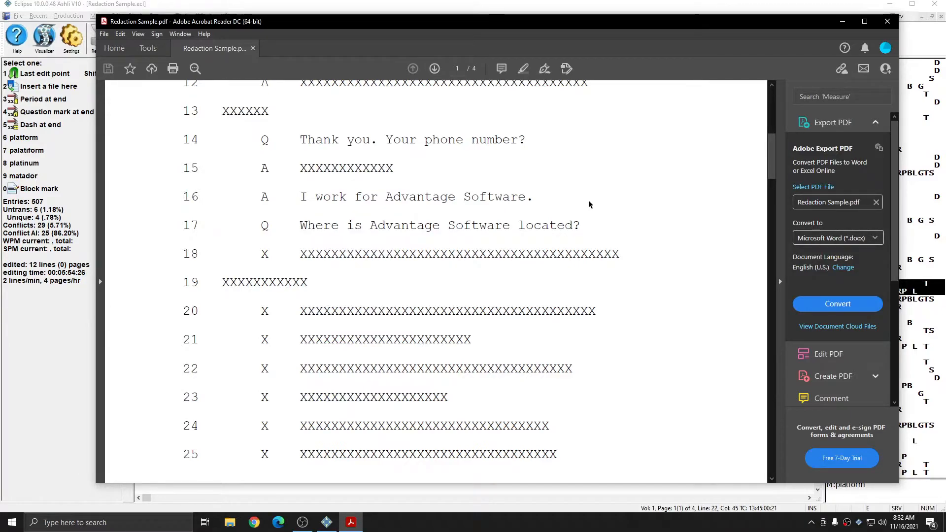
scroll(588, 202, up, 3)
scroll(588, 202, up, 3)
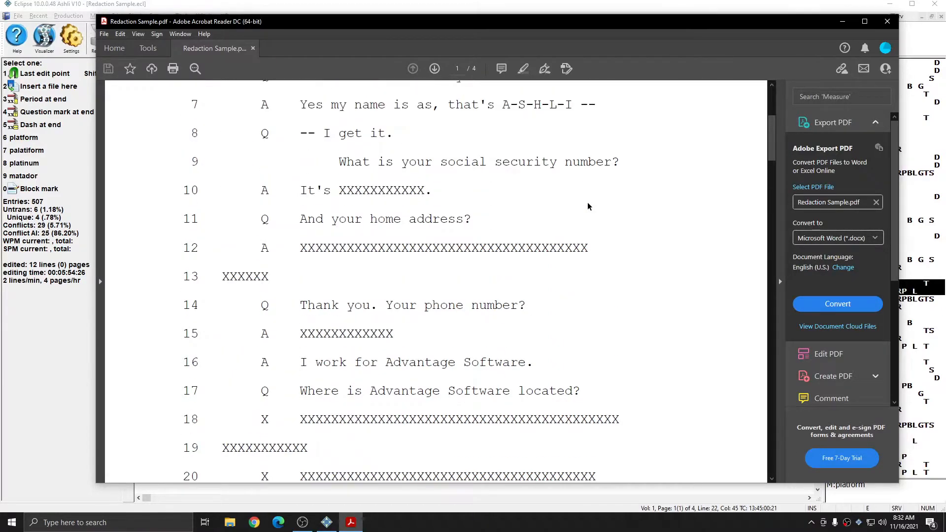
key(alt+F4)
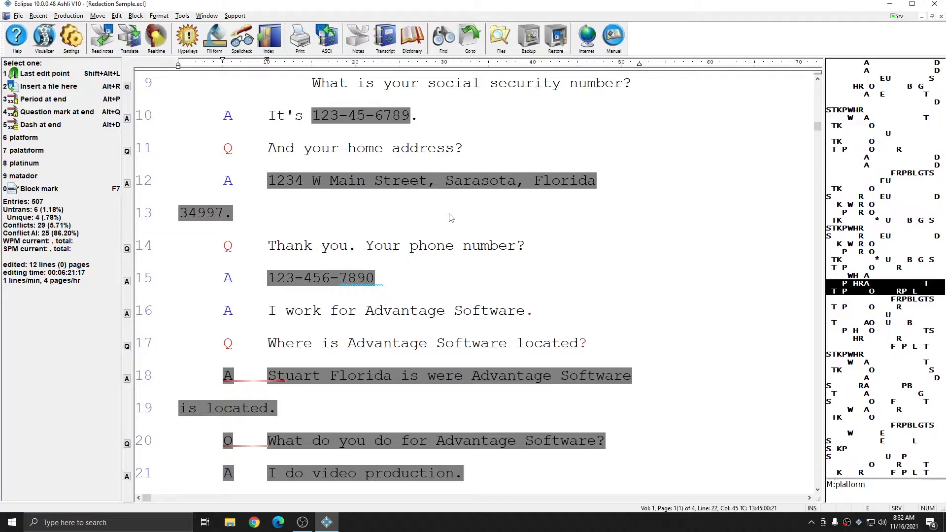
Create an ASCII file of all pages in the Standard (page image) style and check its redacted passages
key(ctrl+shift+a)
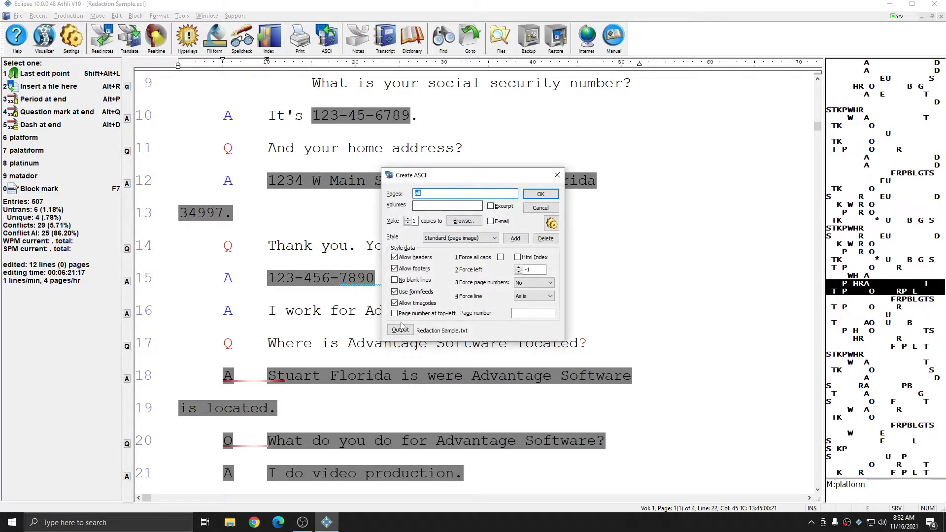
click(541, 194)
scroll(454, 233, down, 6)
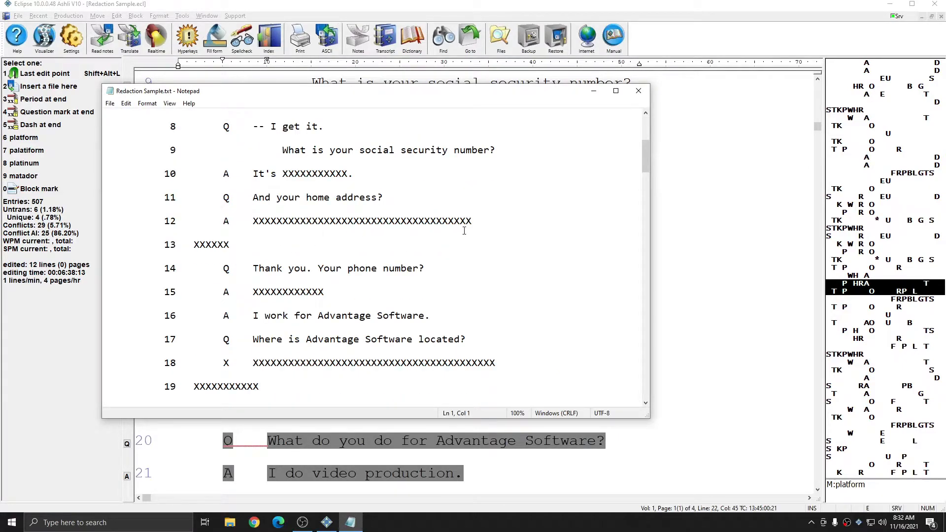
scroll(464, 230, down, 5)
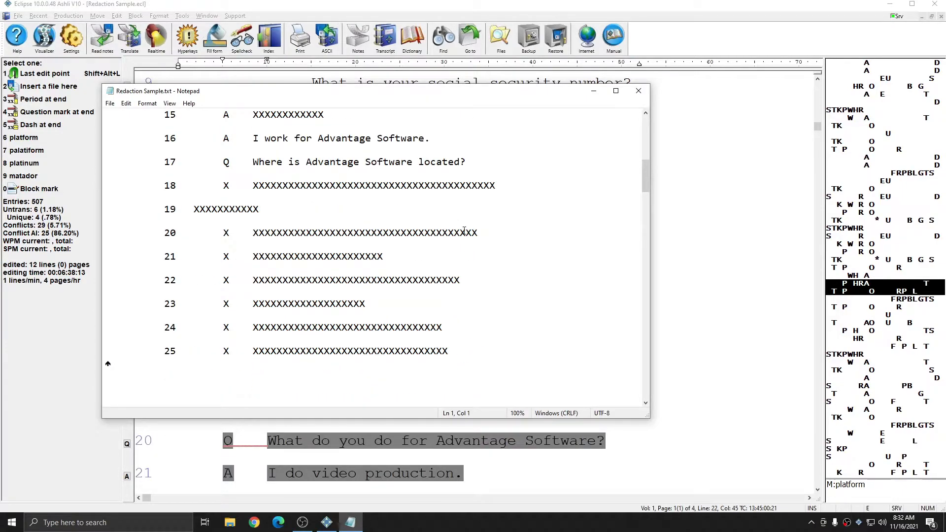
scroll(424, 287, down, 7)
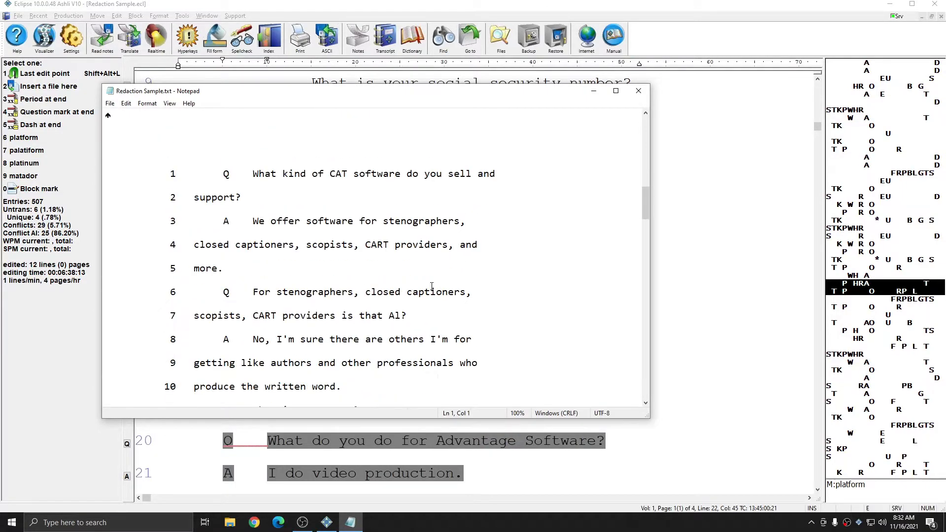
scroll(432, 287, up, 5)
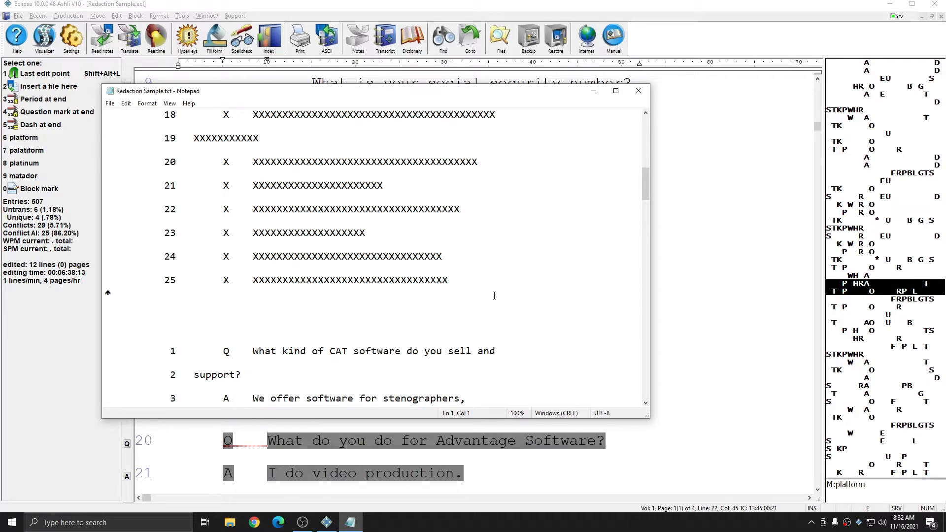
scroll(482, 296, up, 4)
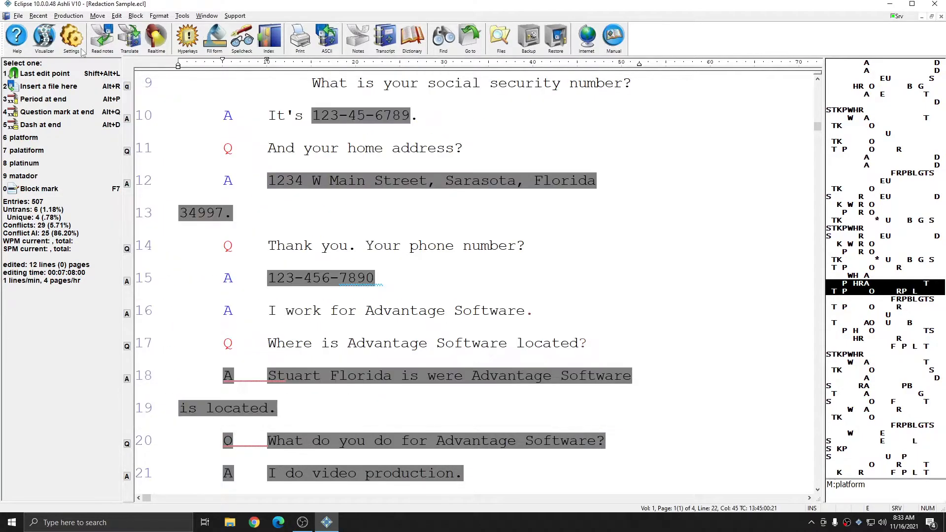
Change the current document's redacted text option to Show only redacted text and accept the document and user settings
click(72, 39)
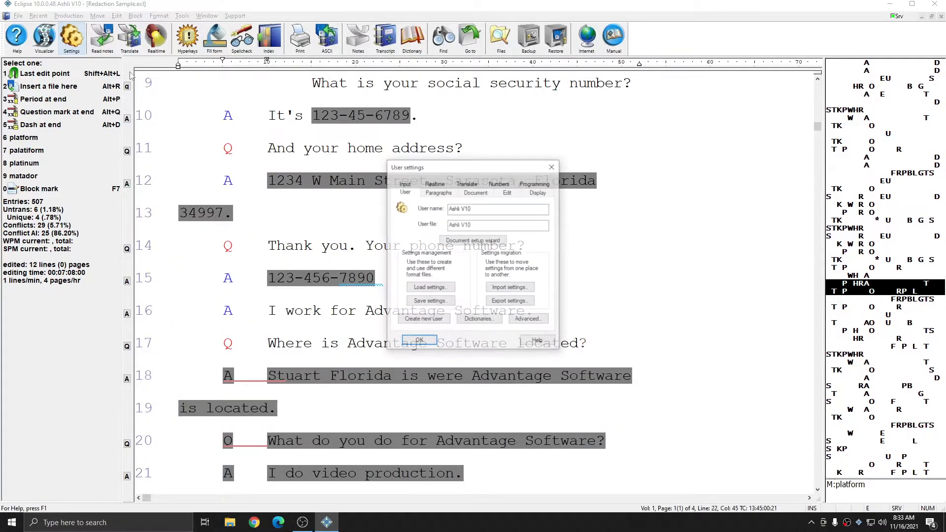
click(477, 192)
click(417, 293)
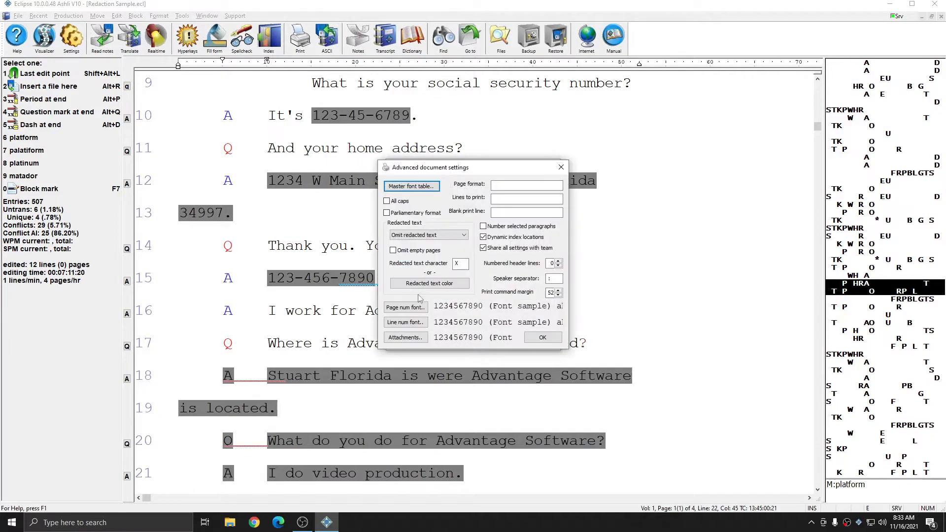
click(432, 238)
click(425, 265)
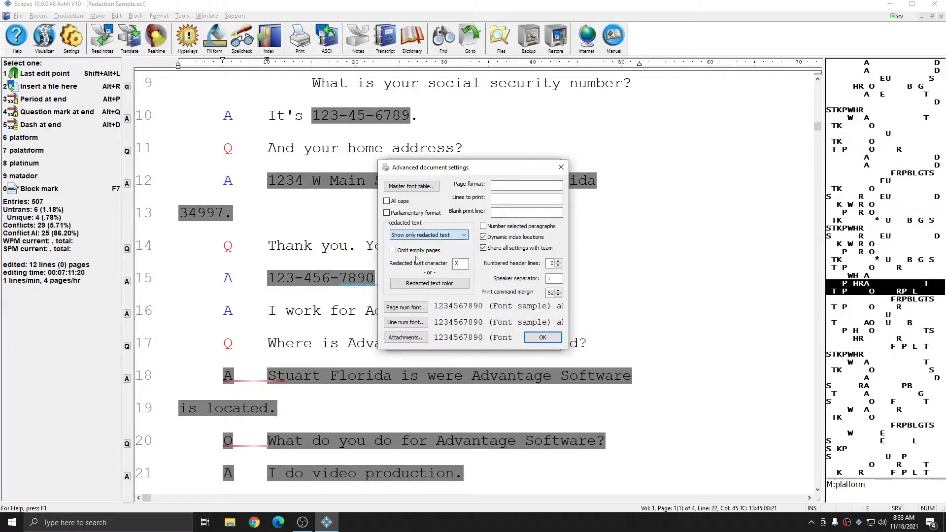
click(543, 337)
click(419, 342)
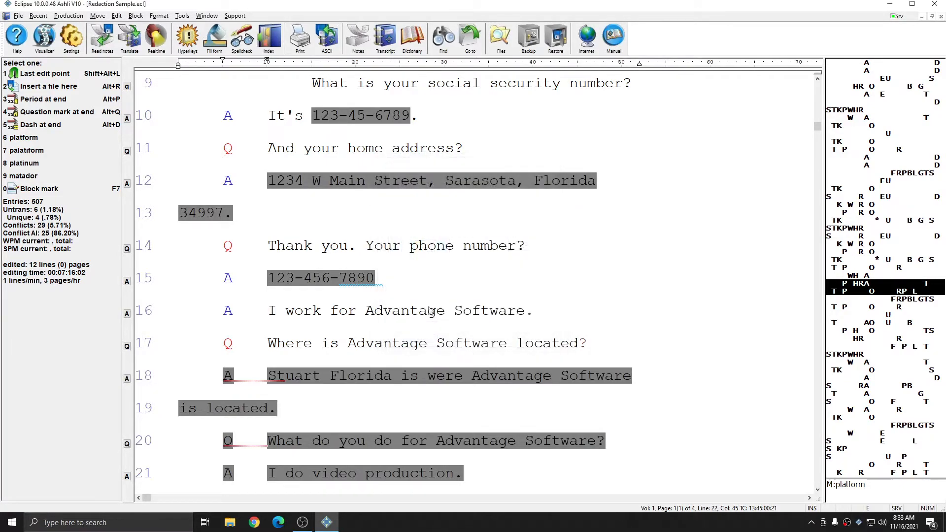
Create a PDF of the transcript showing only the redacted text and examine how the other lines on its first page are masked
click(69, 16)
click(87, 237)
click(371, 341)
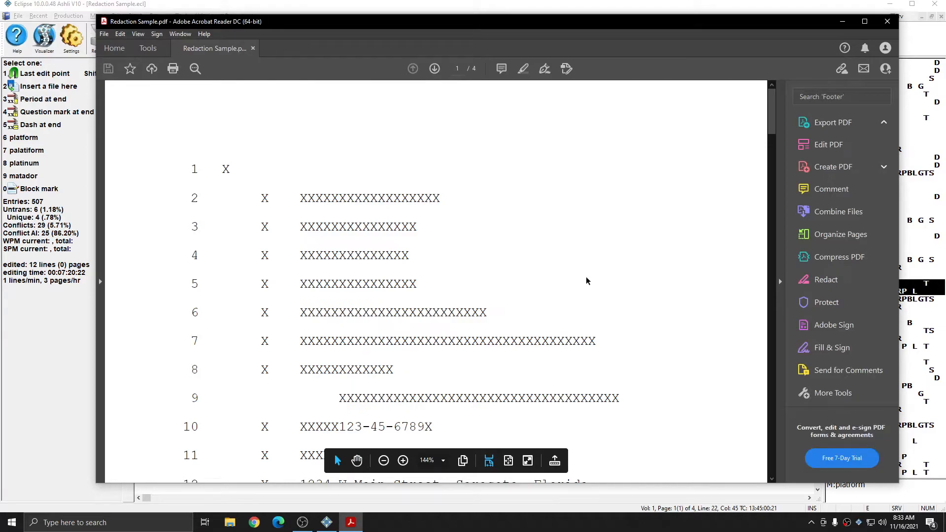
scroll(587, 280, down, 5)
scroll(566, 243, down, 10)
scroll(568, 246, down, 15)
scroll(566, 247, down, 2)
scroll(567, 244, up, 10)
scroll(567, 243, up, 10)
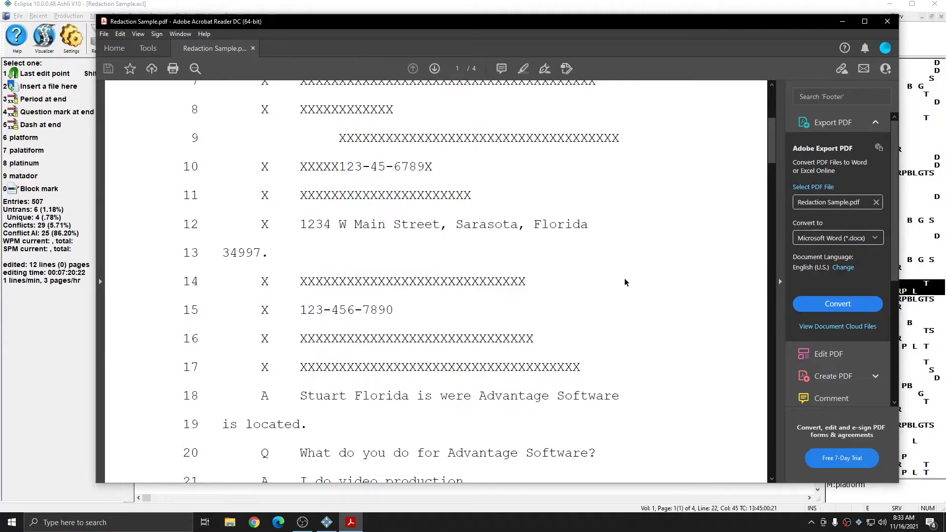
scroll(617, 267, up, 4)
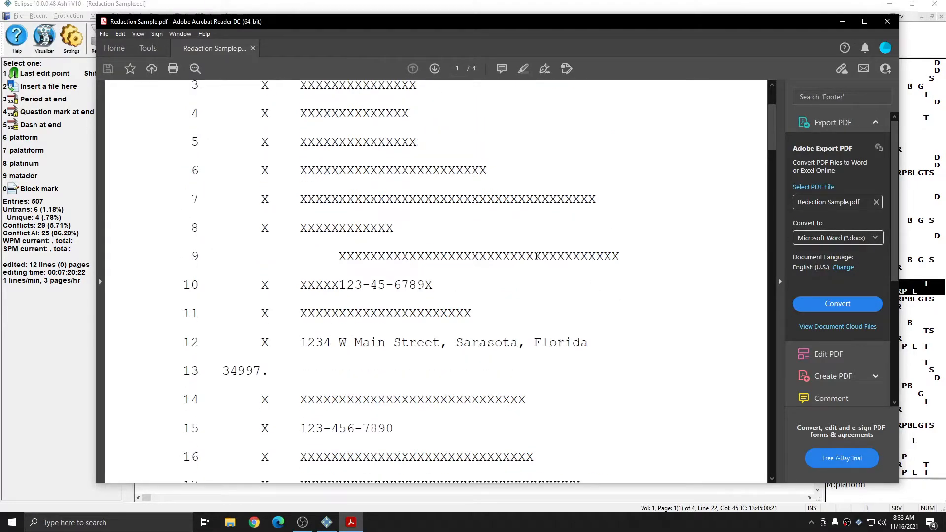
double_click(533, 257)
click(479, 257)
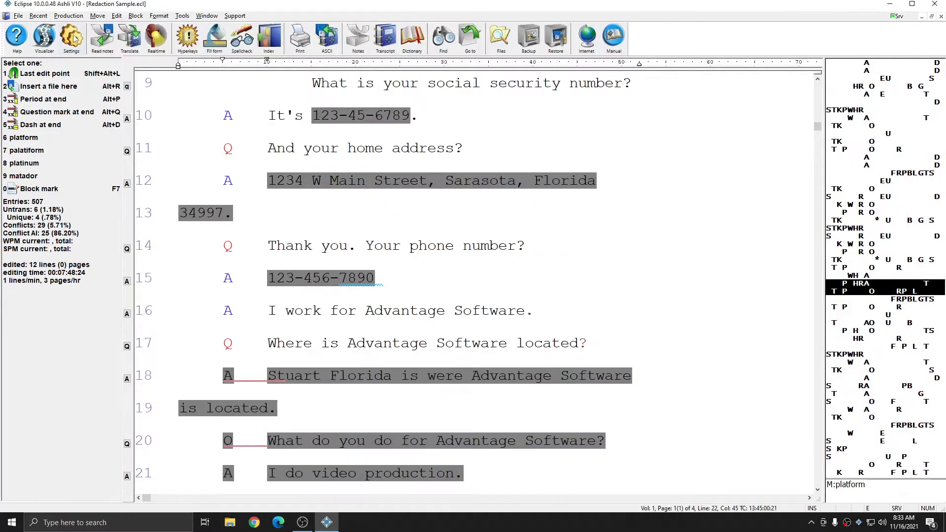
Change the current document's redacted text option so all text prints with the redacted passages highlighted, and accept the document and user settings
click(73, 35)
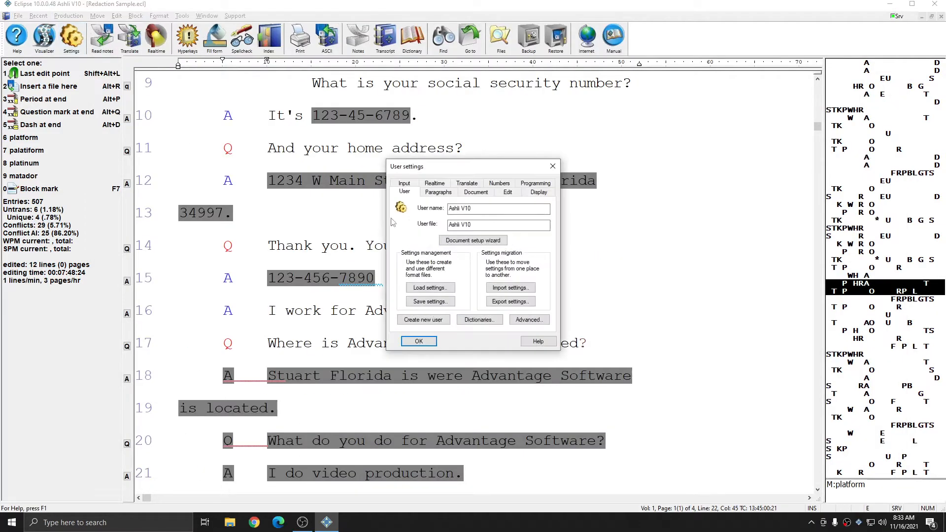
click(475, 192)
click(417, 292)
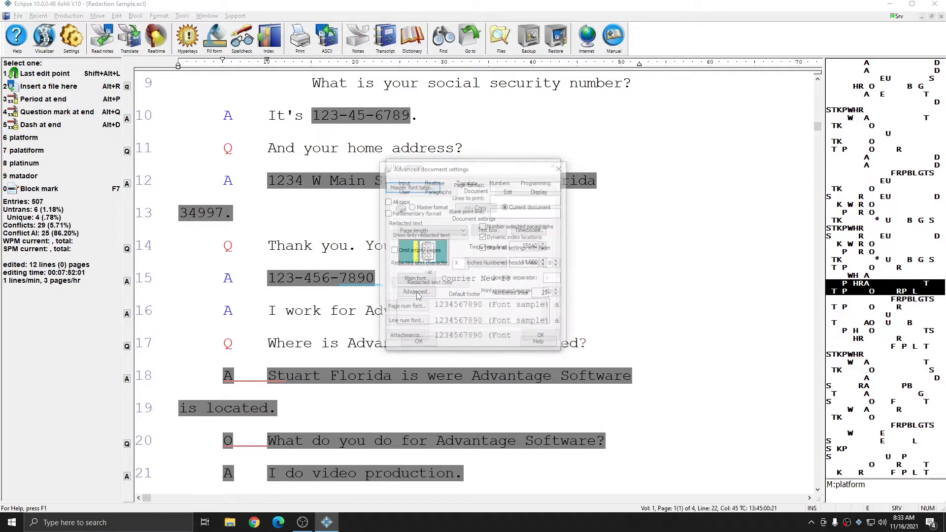
click(428, 235)
click(427, 264)
click(542, 338)
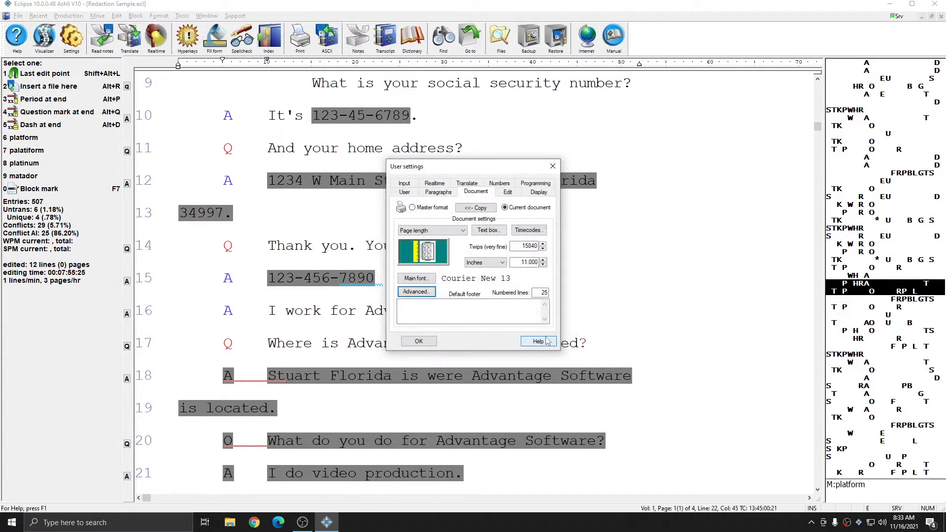
click(419, 341)
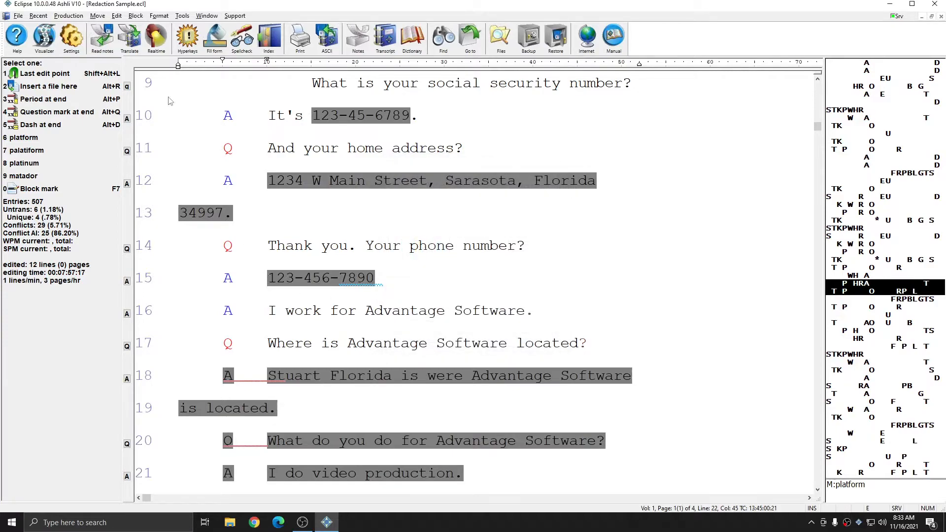
Create a PDF of the transcript with highlighted redactions and check the highlighted passages on its first page
click(69, 15)
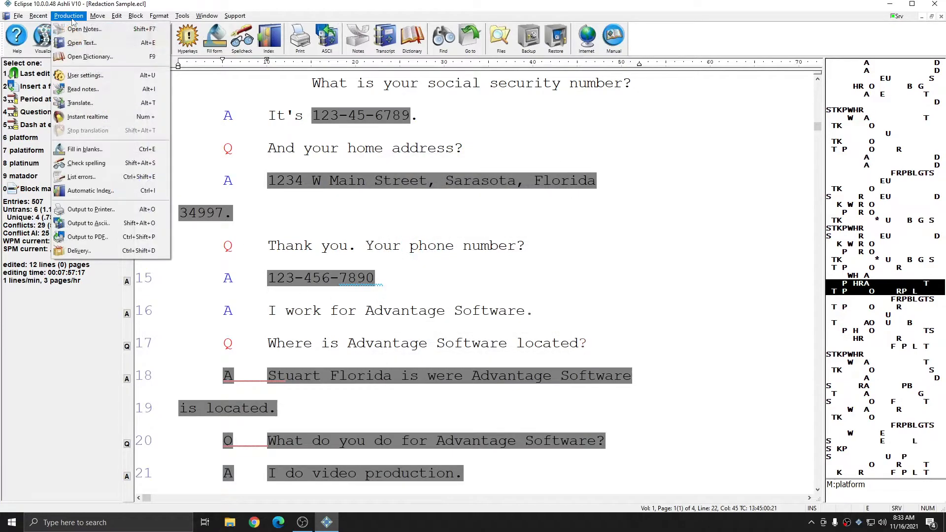
click(103, 237)
click(371, 354)
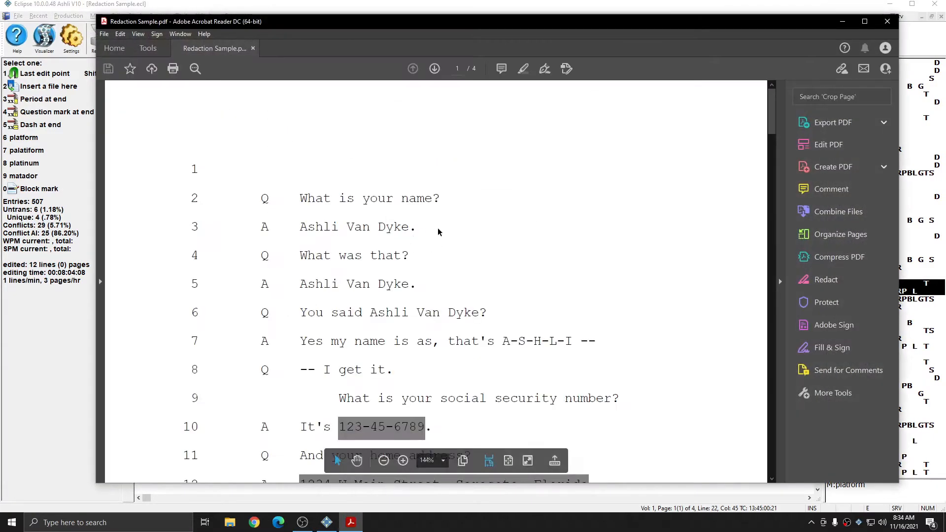
scroll(463, 217, down, 5)
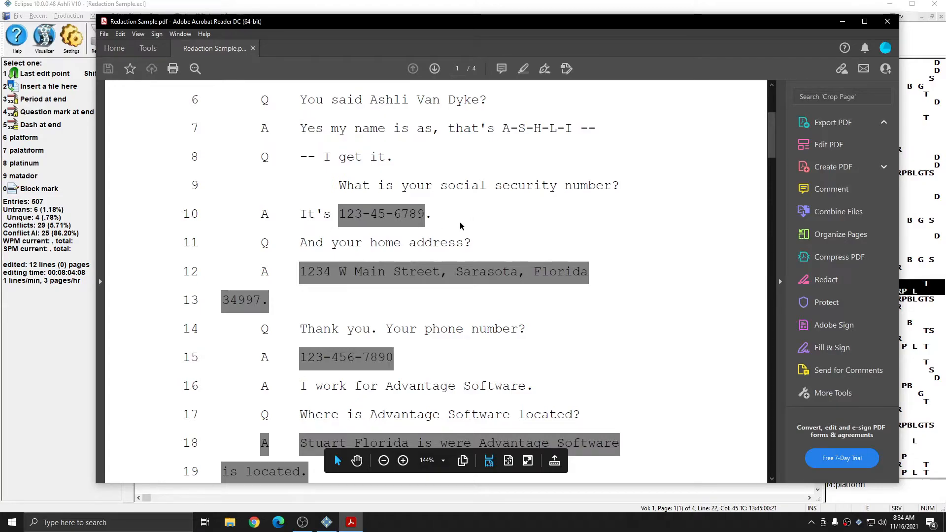
scroll(460, 223, down, 5)
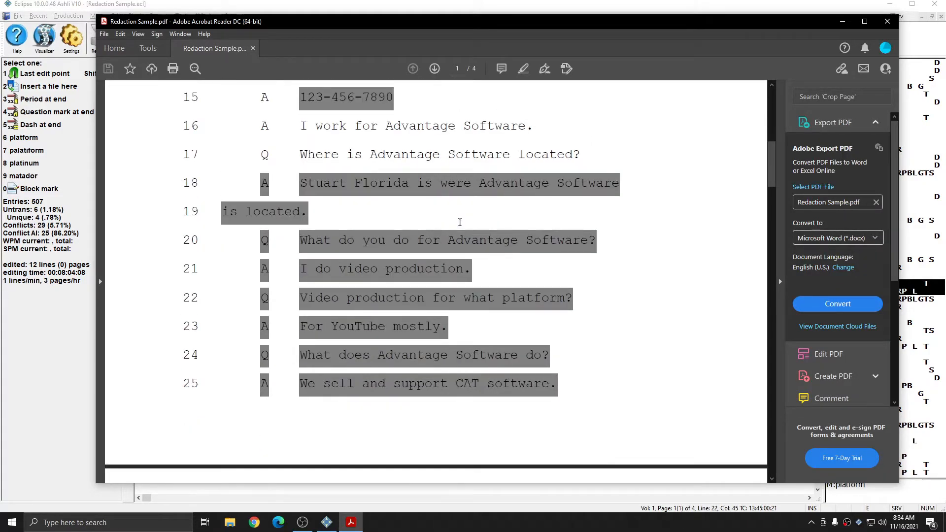
Close the PDF and remove the redaction from the social security number on line 10 by setting its text type to Normal
scroll(461, 223, up, 5)
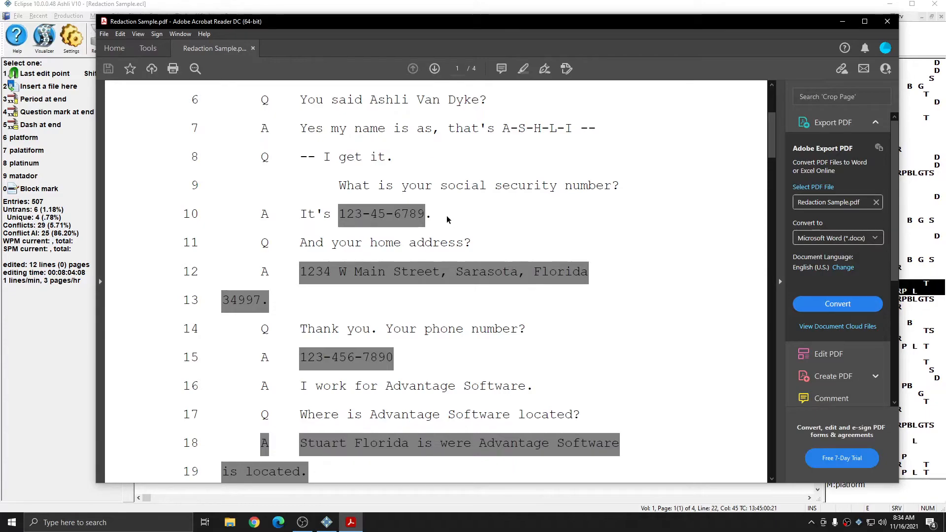
key(alt+F4)
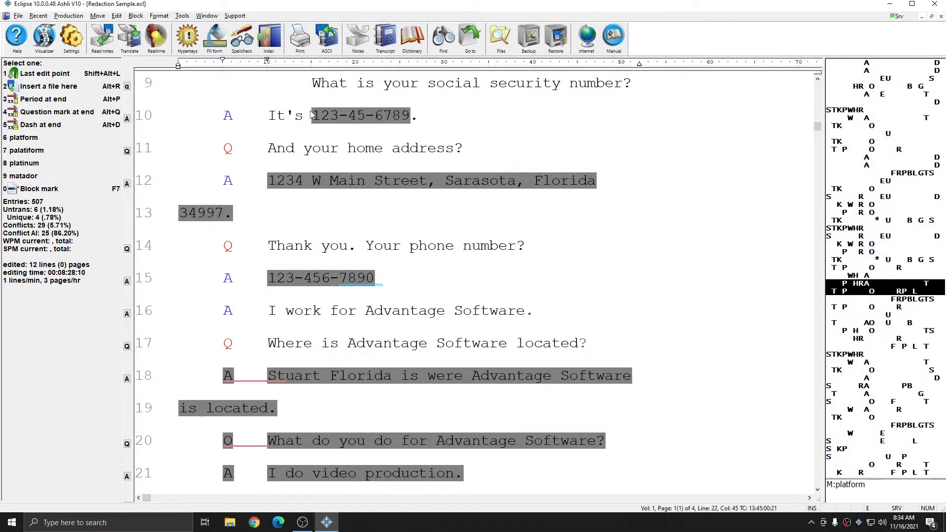
drag(316, 119, 415, 121)
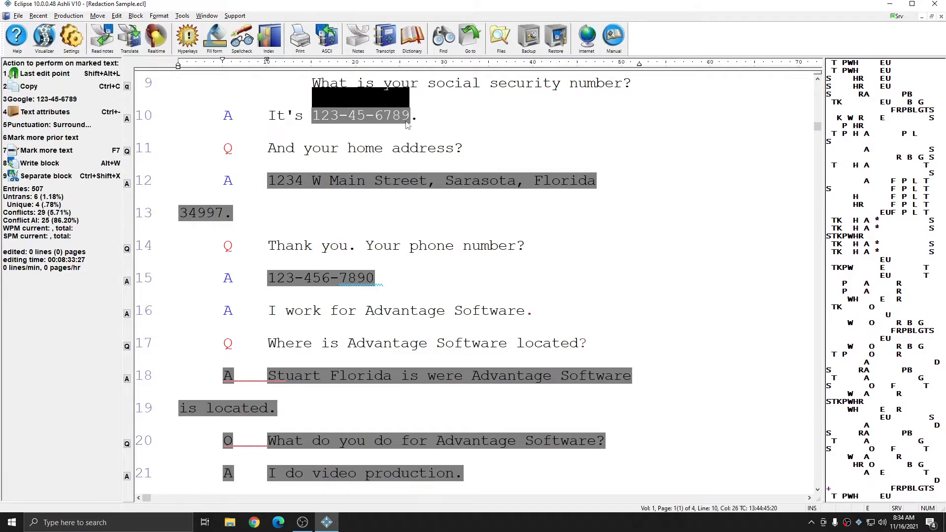
click(164, 19)
click(175, 57)
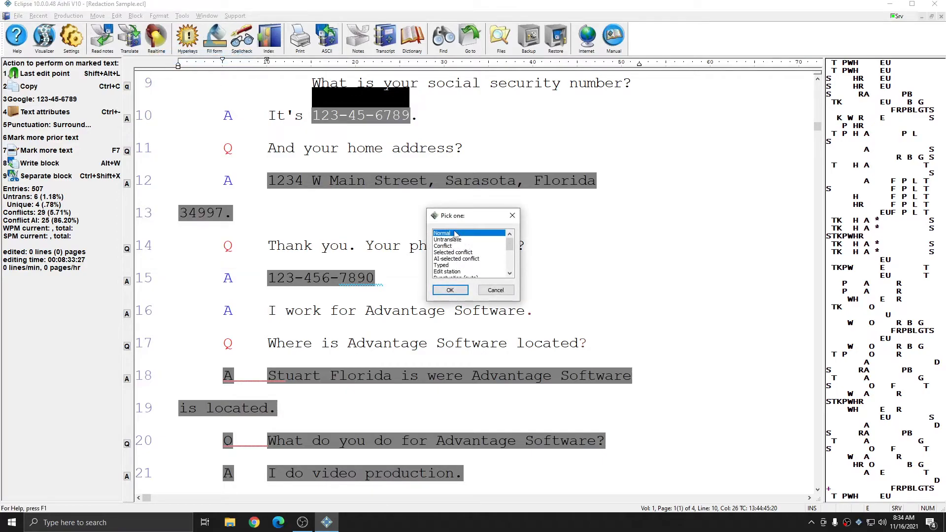
click(451, 290)
drag(277, 121, 415, 119)
click(414, 118)
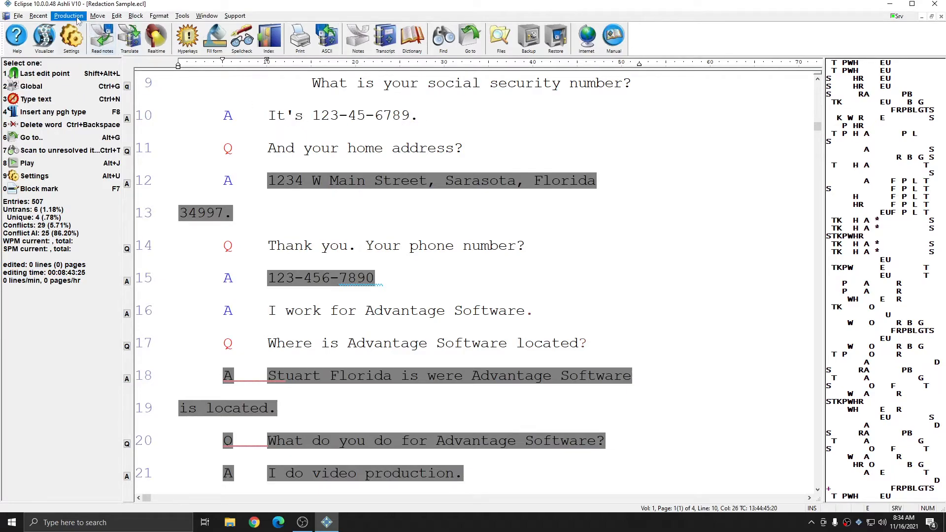
Change the current document's redacted text option to Omit redacted text and accept the document and user settings
click(77, 40)
click(485, 190)
click(422, 293)
click(448, 236)
click(427, 252)
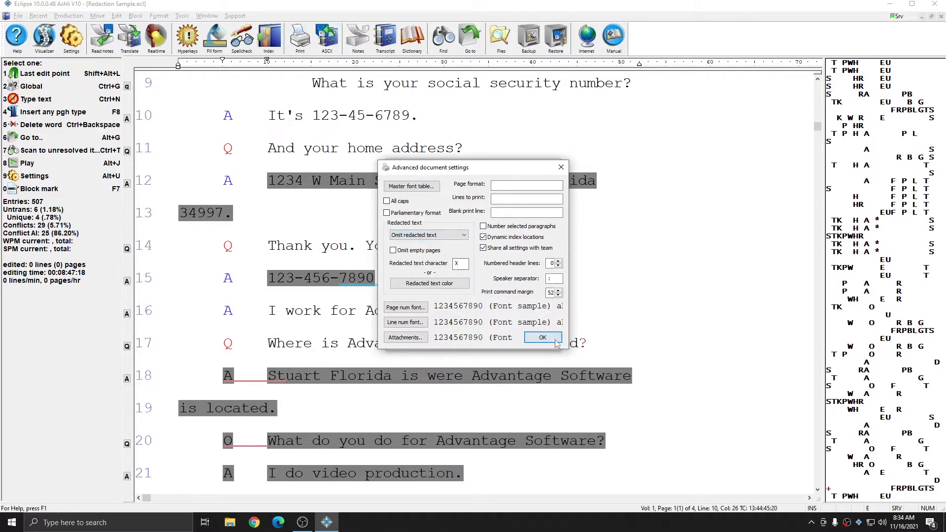
click(555, 340)
click(429, 342)
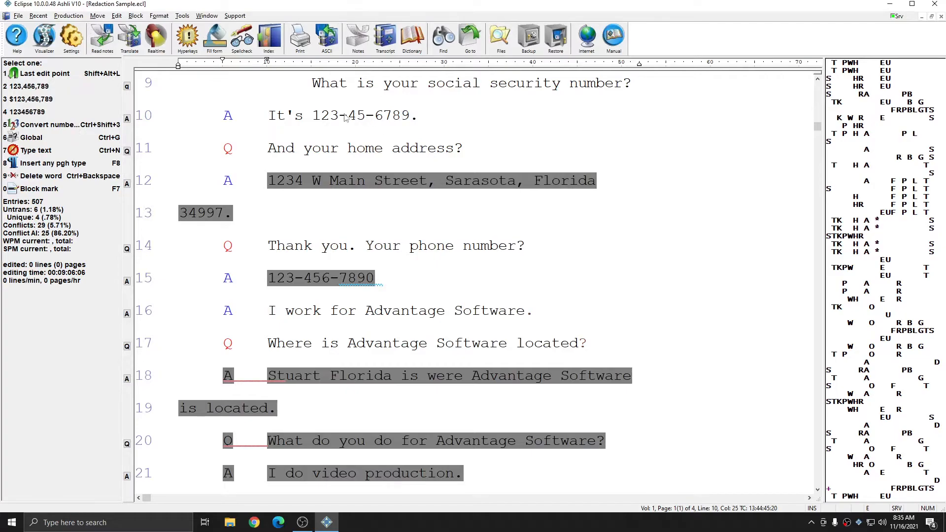
Create a PDF of the transcript with redacted text omitted and compare the unredacted line 10 with the redacted lines on its first page
drag(319, 116, 404, 117)
key(Escape)
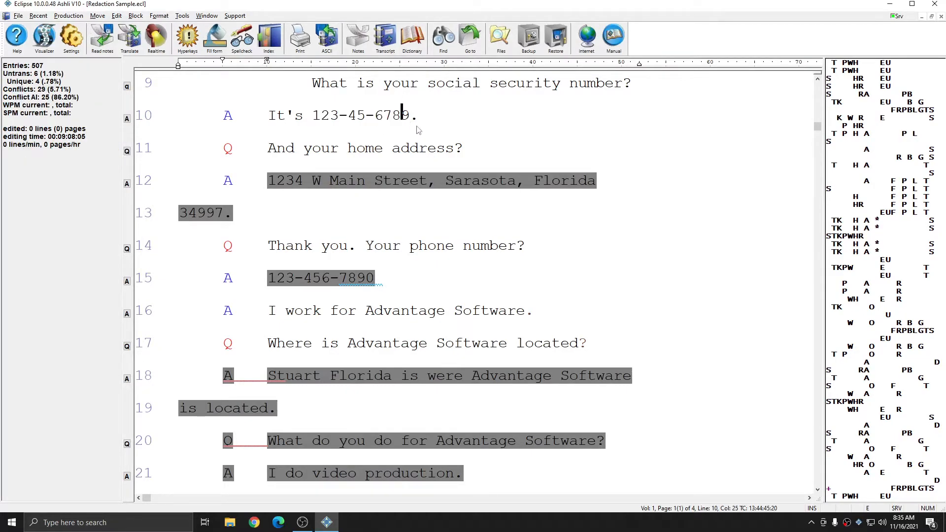
click(68, 16)
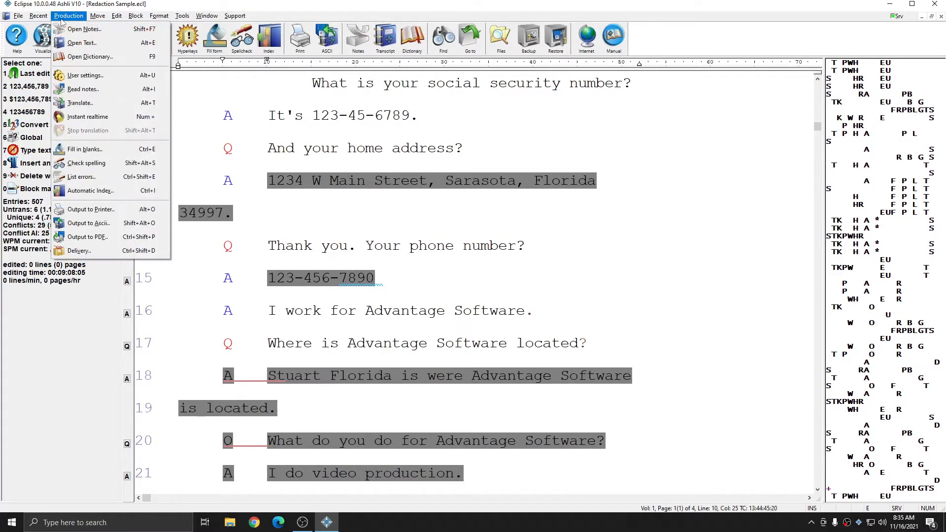
click(101, 240)
key(Return)
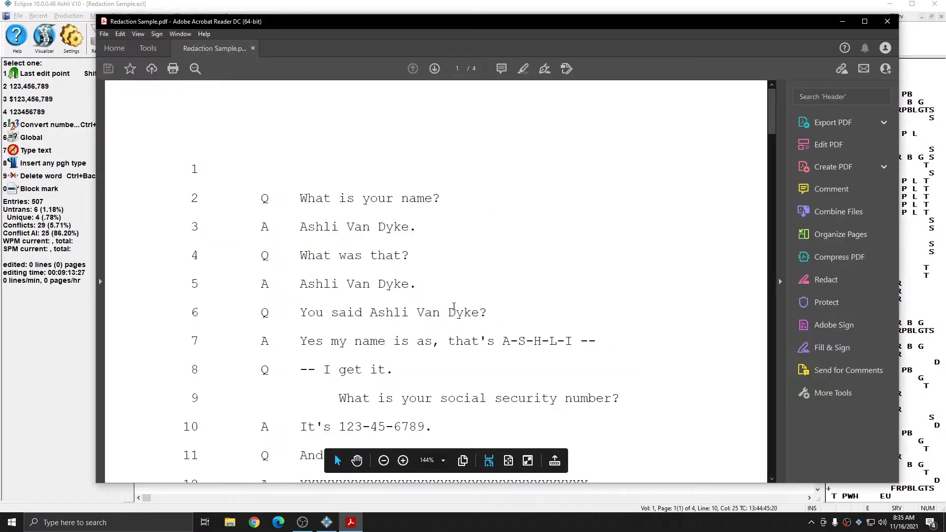
scroll(454, 307, down, 3)
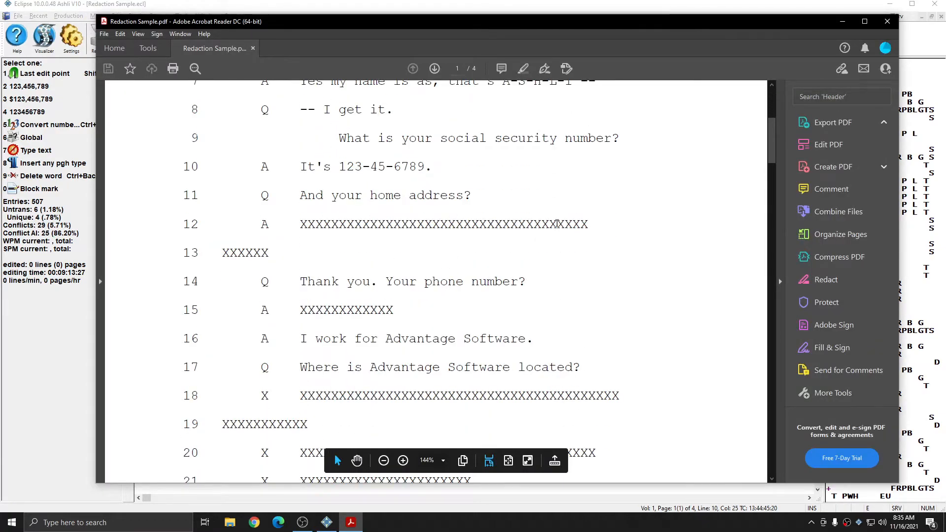
click(888, 21)
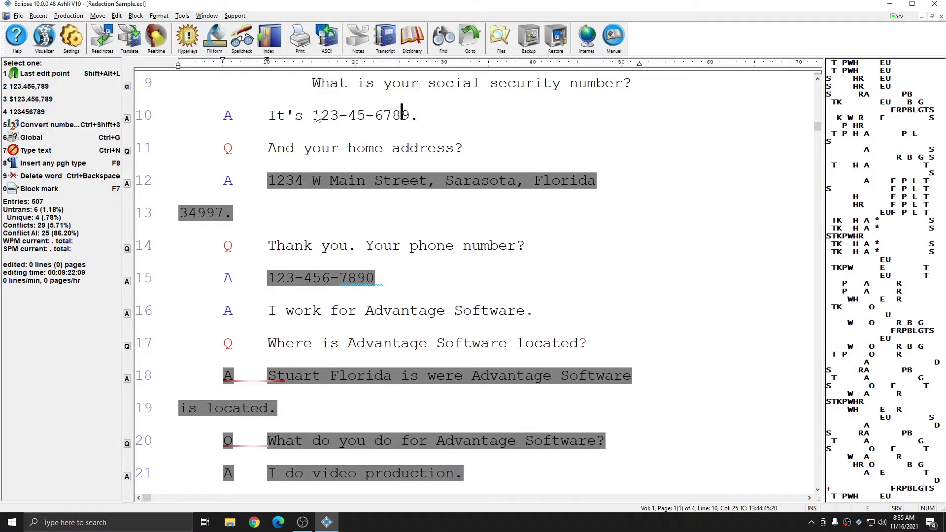
drag(317, 117, 413, 121)
click(412, 121)
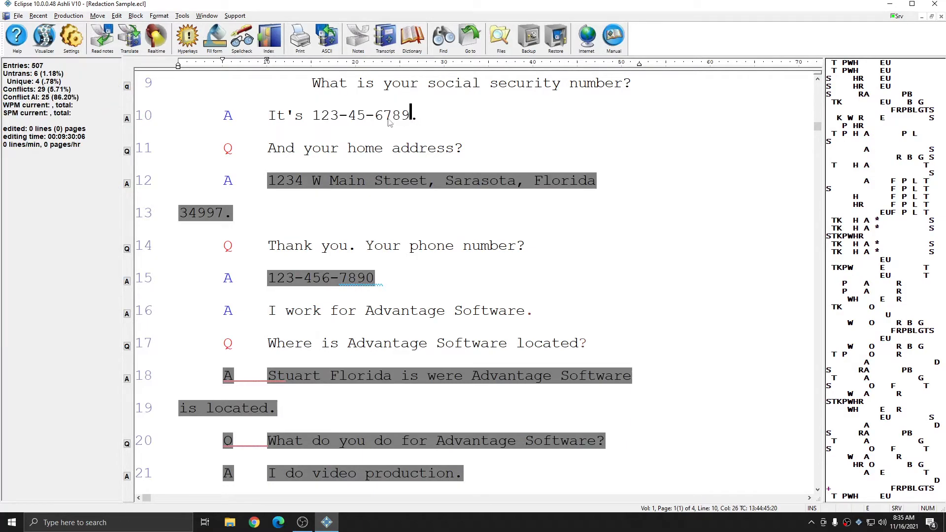
drag(317, 119, 413, 121)
click(415, 121)
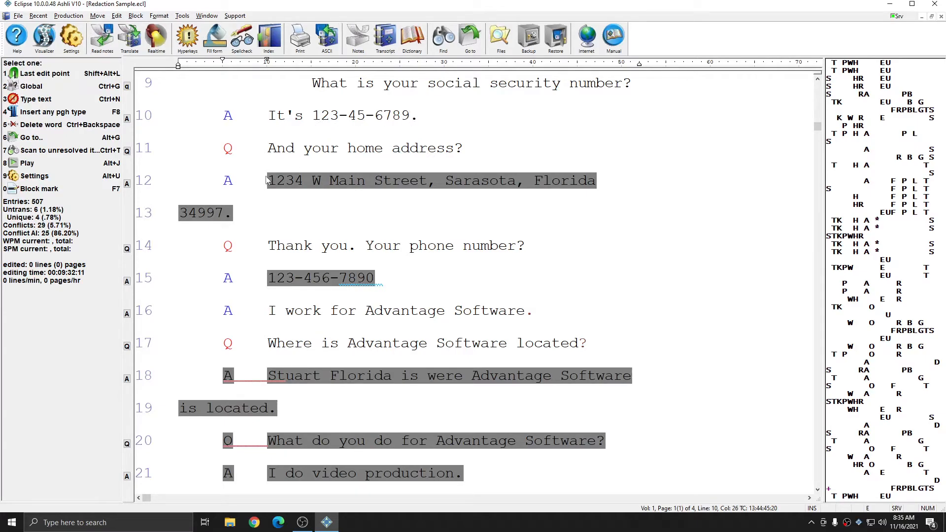
Remove the redaction from the home address on lines 12 and 13 by setting its text type to Normal
click(267, 180)
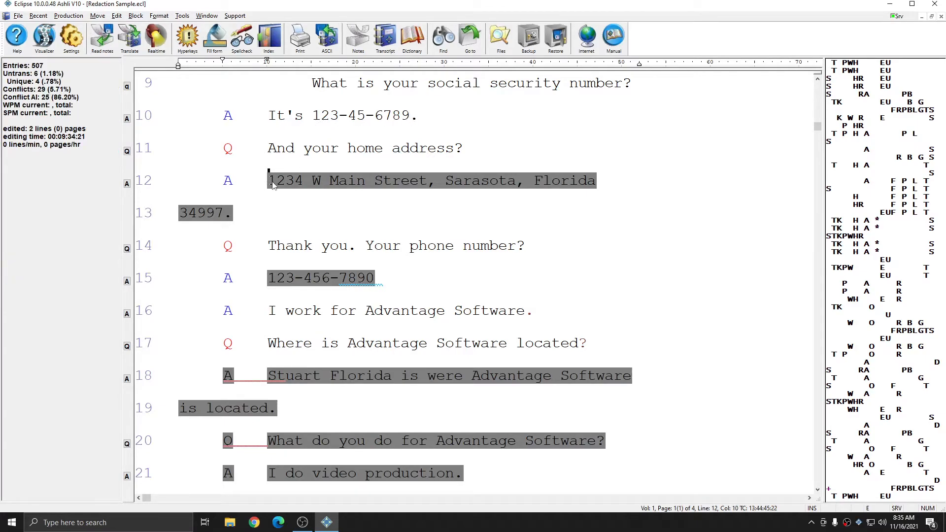
click(163, 20)
click(188, 56)
click(450, 291)
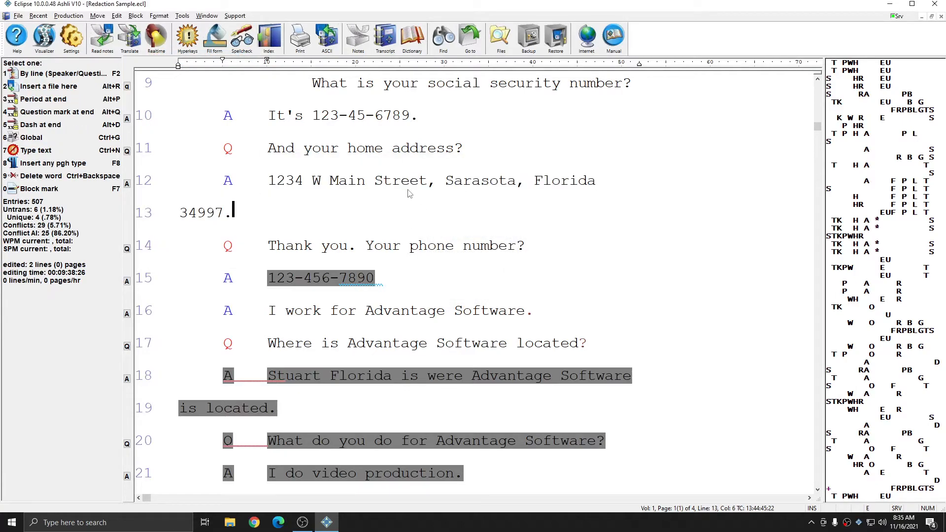
Redact the home address on lines 12 and 13 again by changing its text type to the redacted type
drag(269, 181, 238, 212)
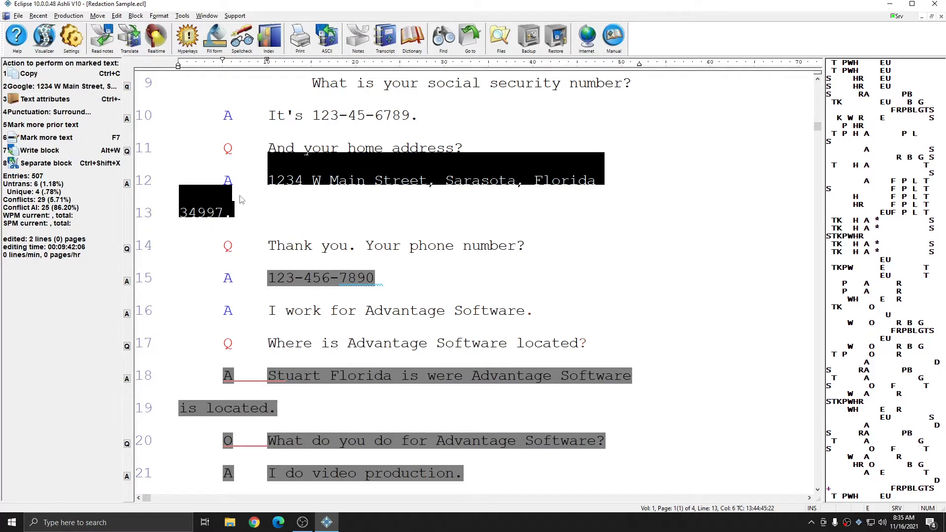
click(159, 16)
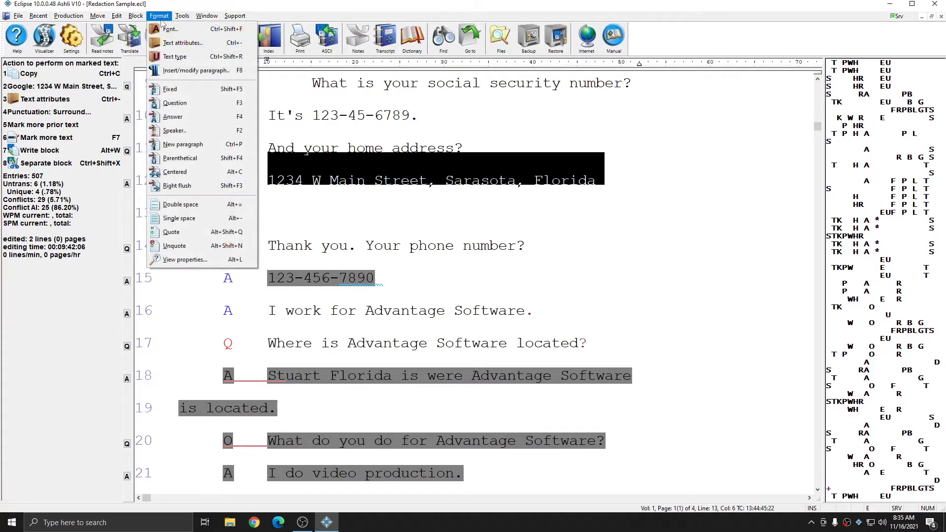
click(175, 57)
double_click(461, 260)
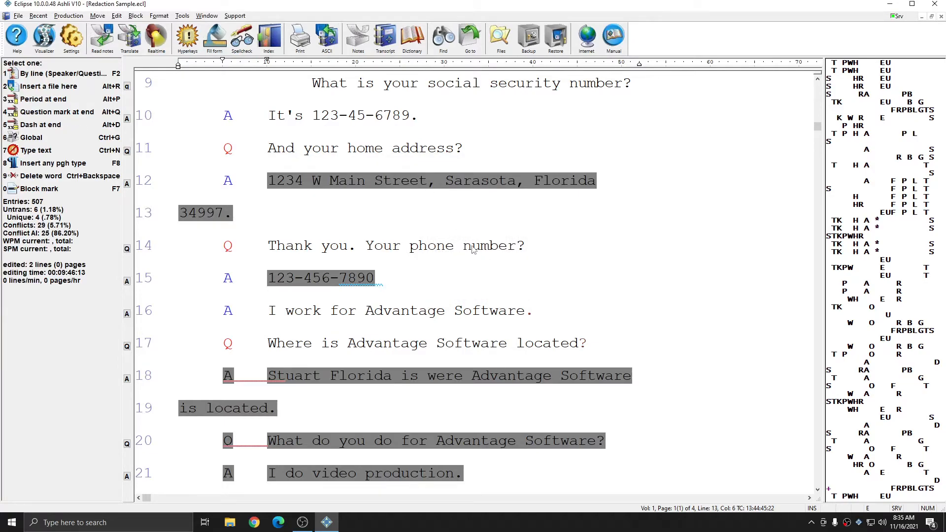
click(472, 246)
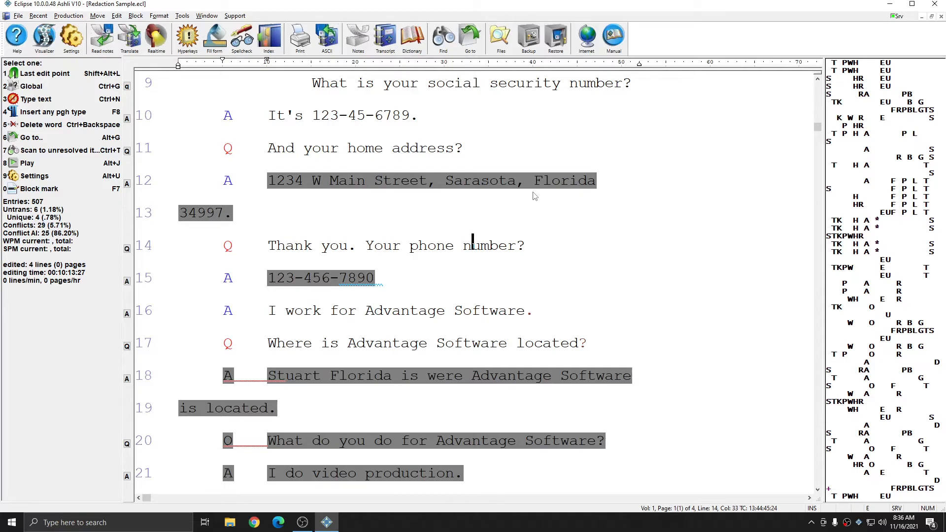
click(598, 307)
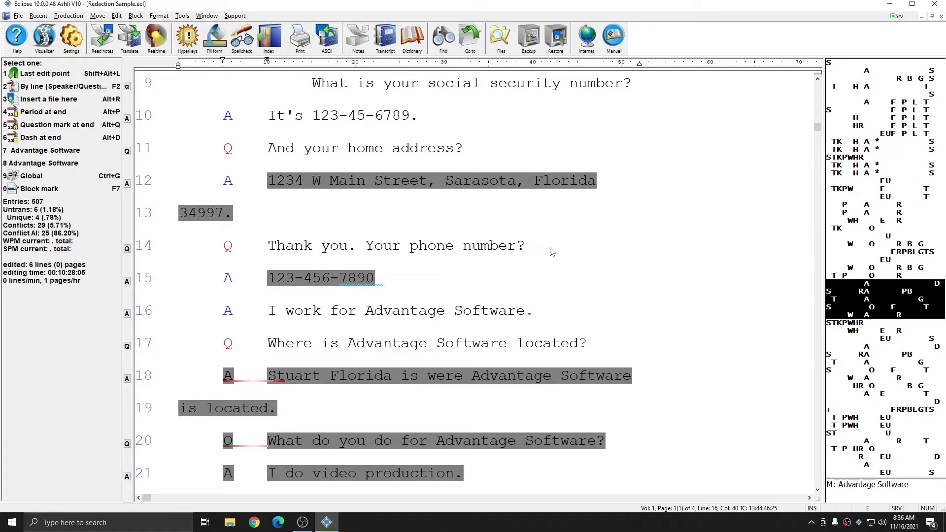